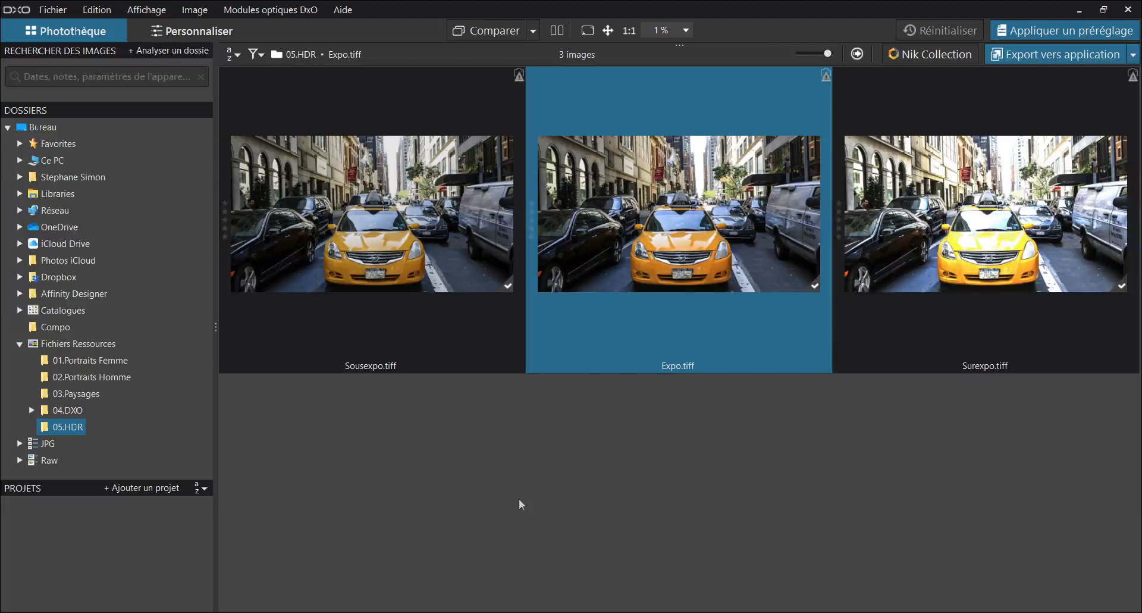
Open Sousexpo.tiff, Expo.tiff and Surexpo.tiff together in the Nik Collection plugin HDR Efex Pro 2.
click(291, 193)
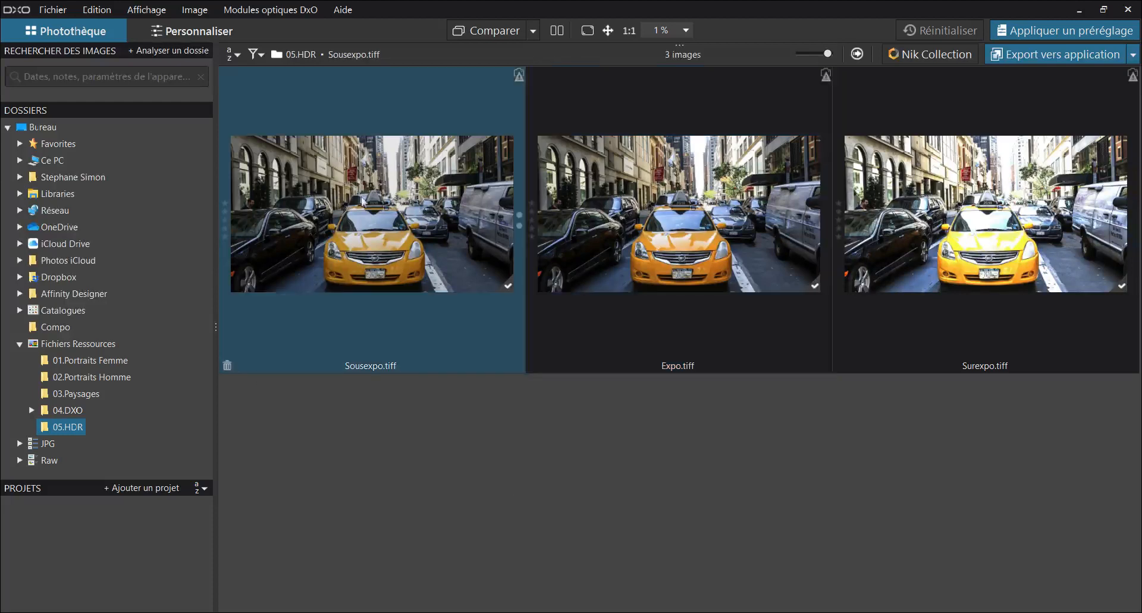
shift+click(942, 234)
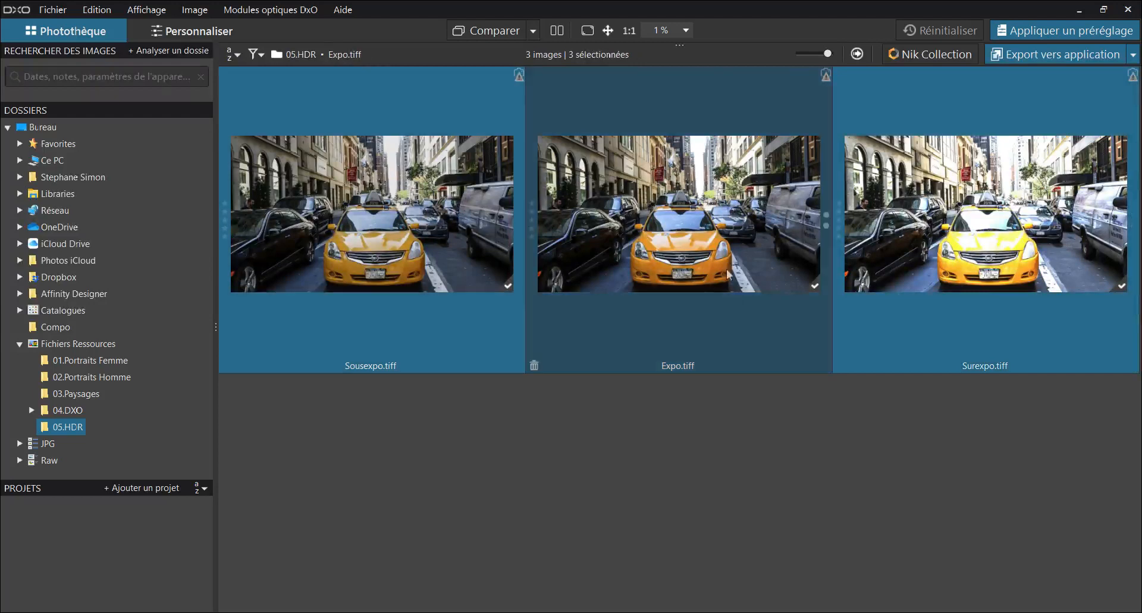
click(930, 54)
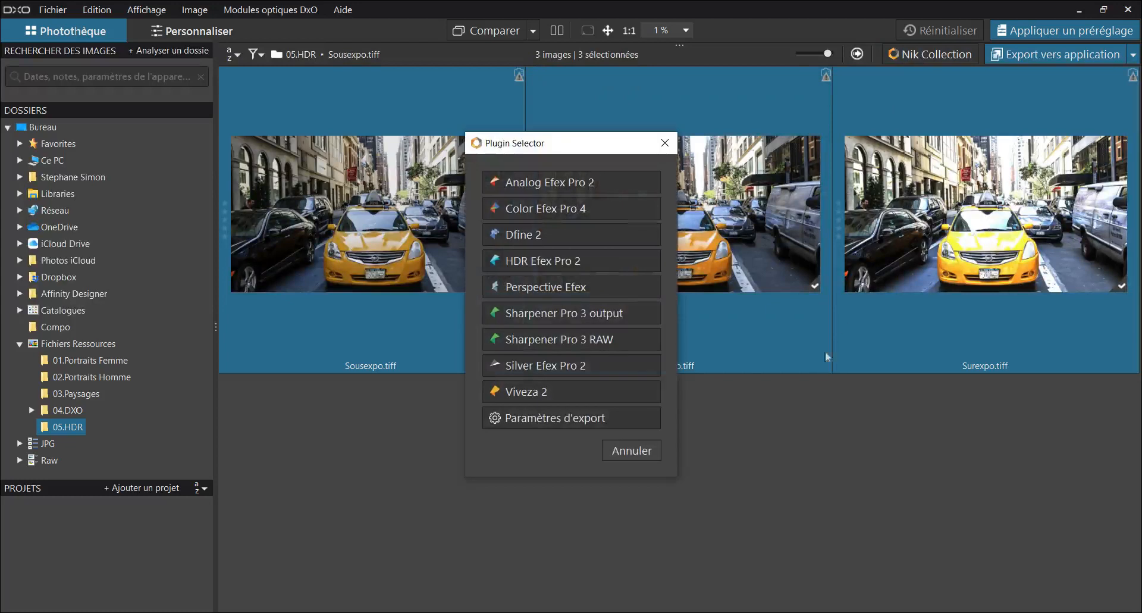
click(559, 262)
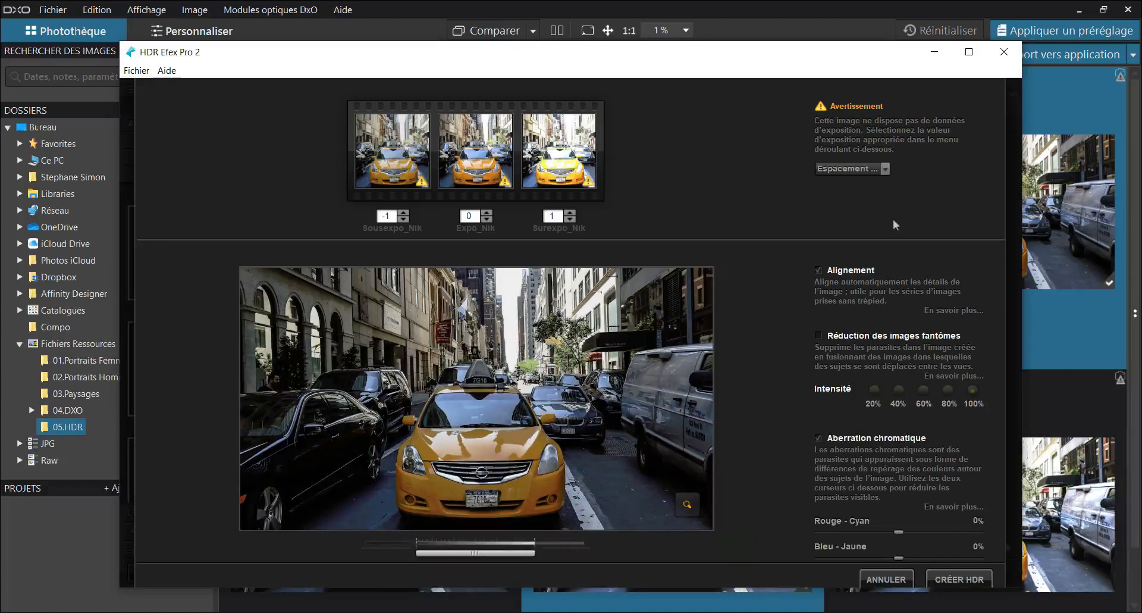
Set the exposure spacing of the series to 1/2 and enable ghost reduction at 60% intensity.
click(884, 169)
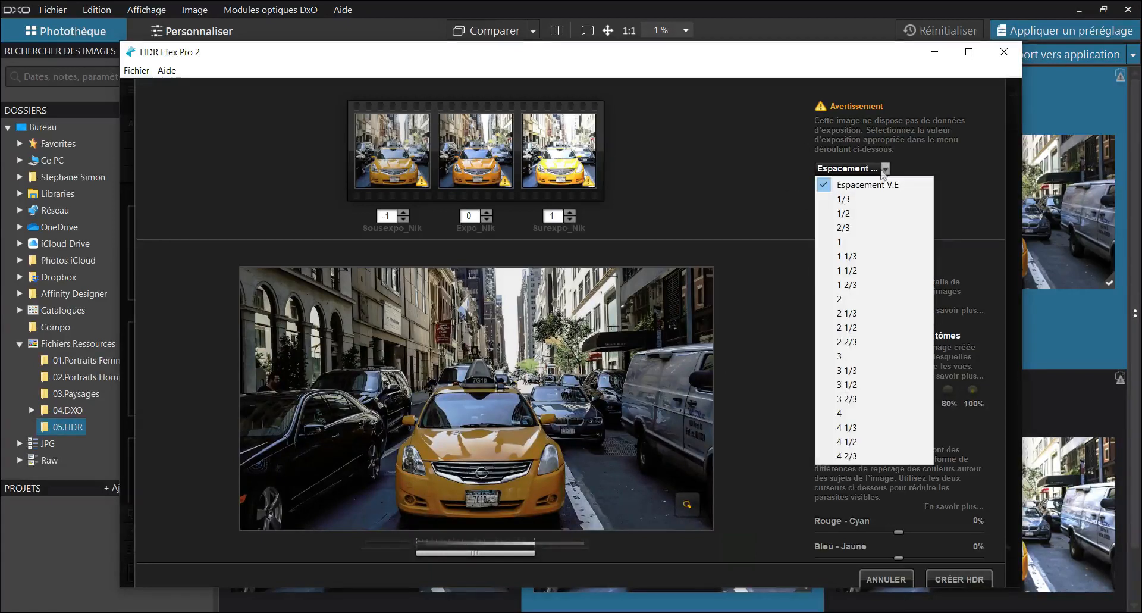
click(872, 213)
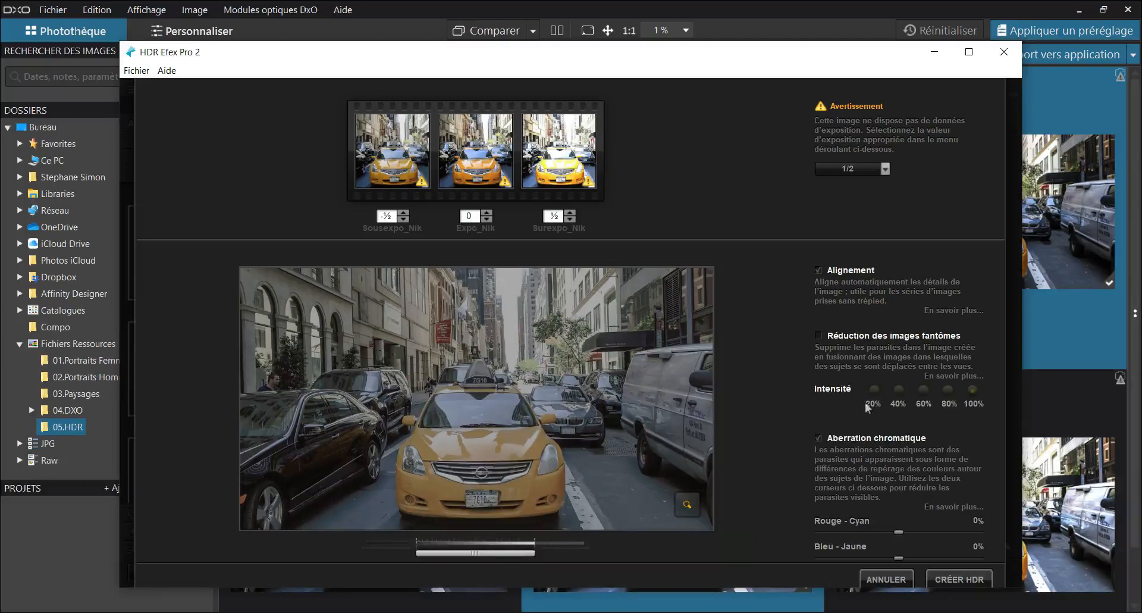
click(924, 390)
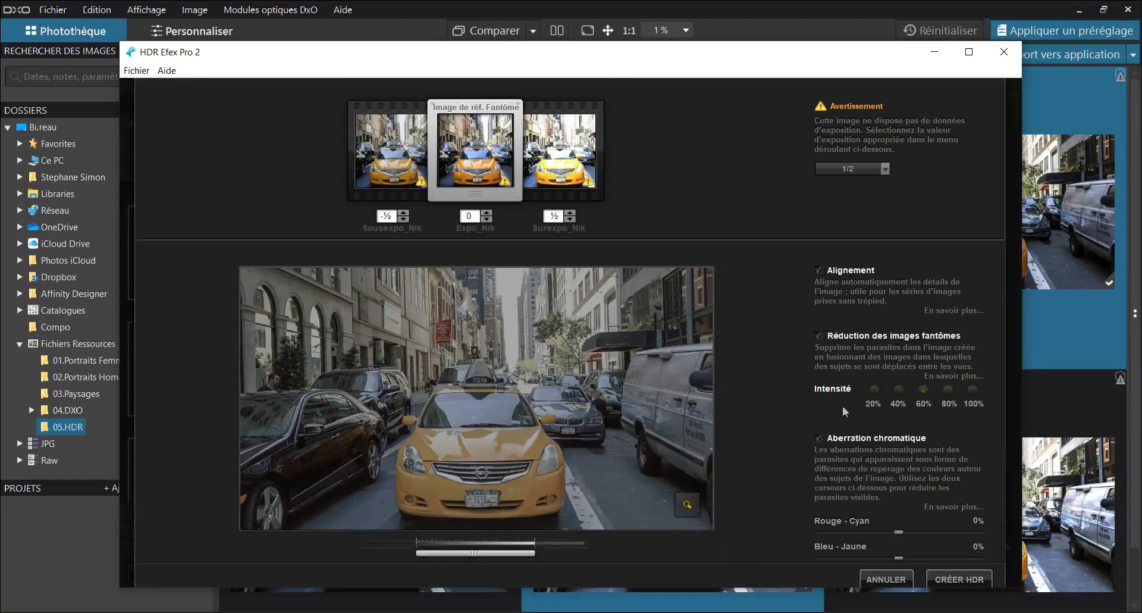
Try the overexposed and underexposed shots as ghost reference, settle on the Expo image, and set ghost reduction intensity to 100%.
click(568, 164)
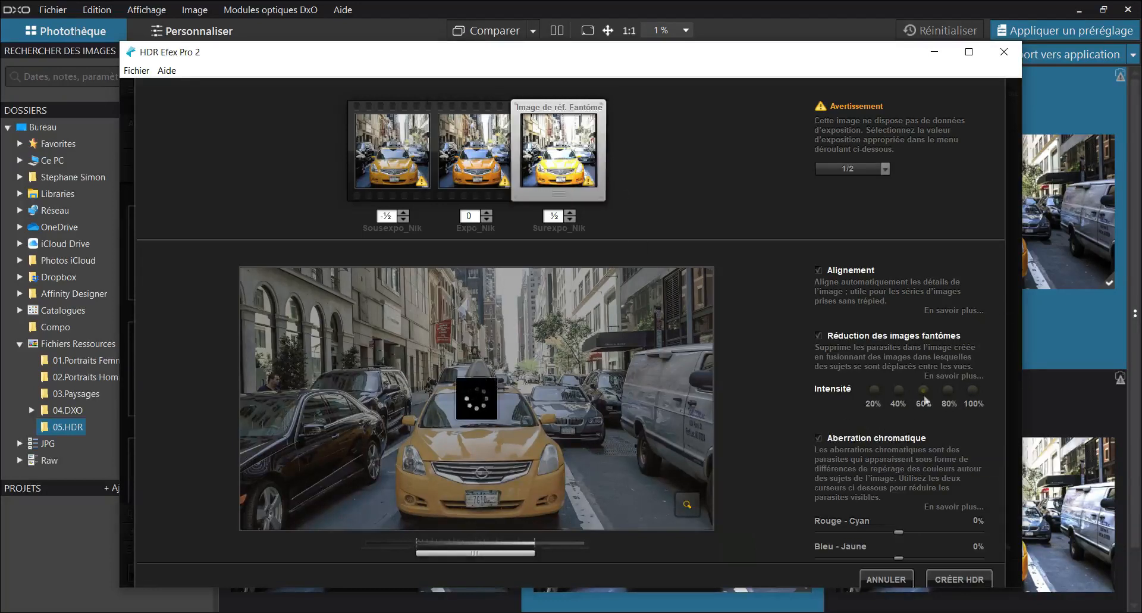
click(476, 152)
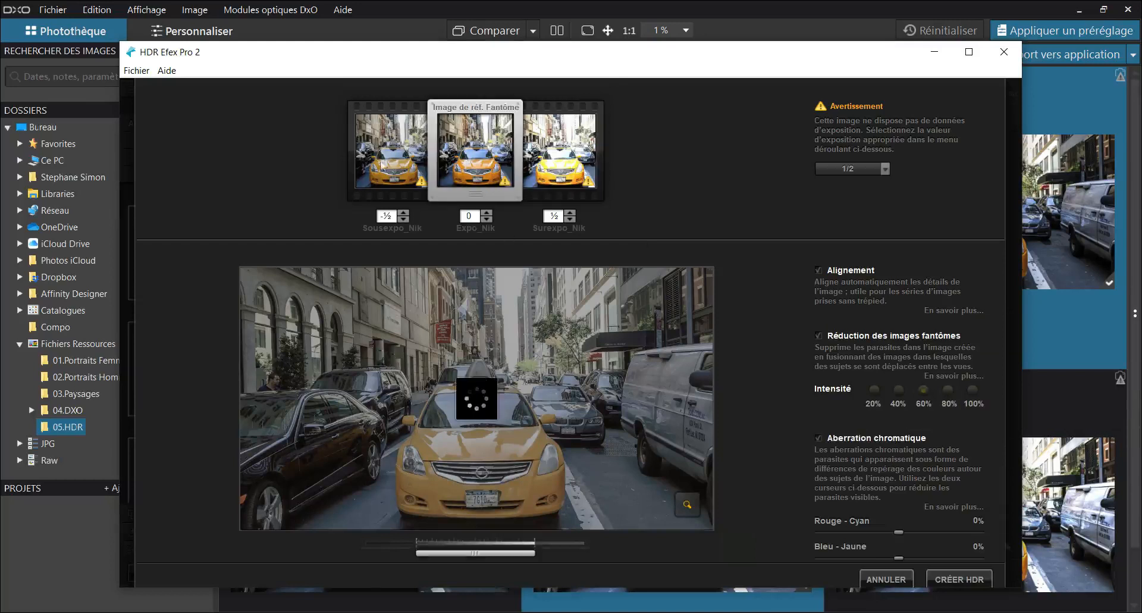
click(375, 166)
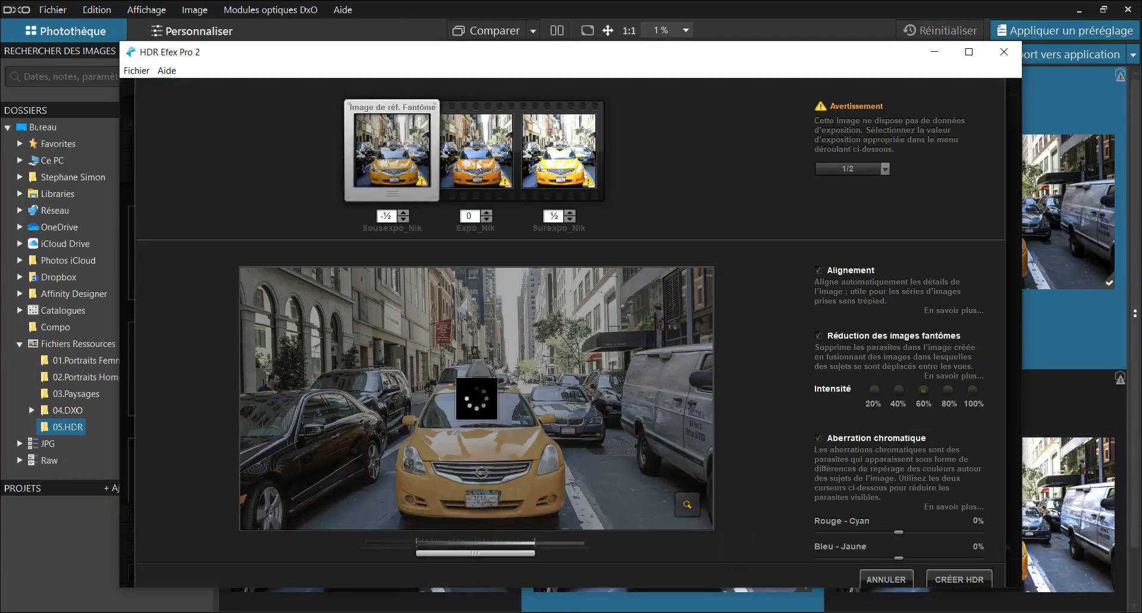
click(477, 162)
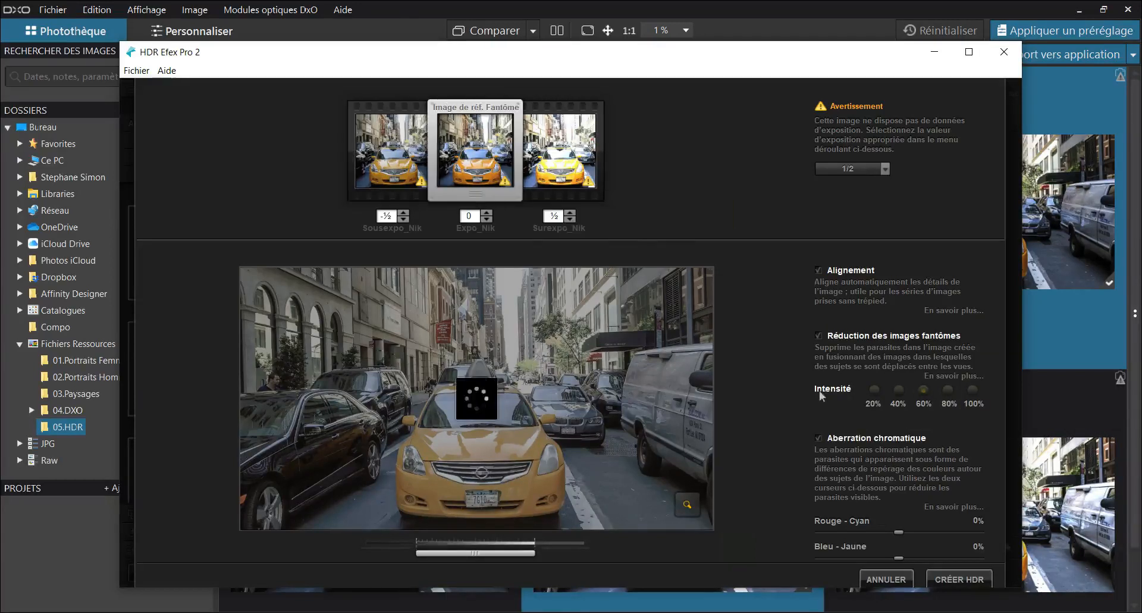
click(973, 389)
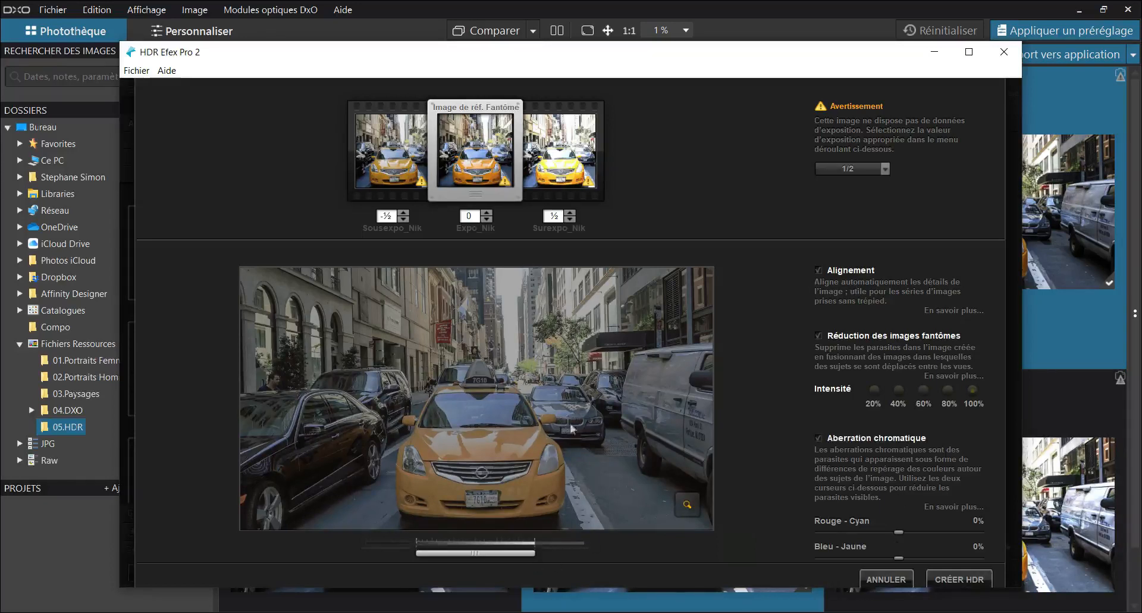
Create the merged HDR image, dismiss the TIFF notice and maximize the HDR Efex Pro 2 window.
click(946, 578)
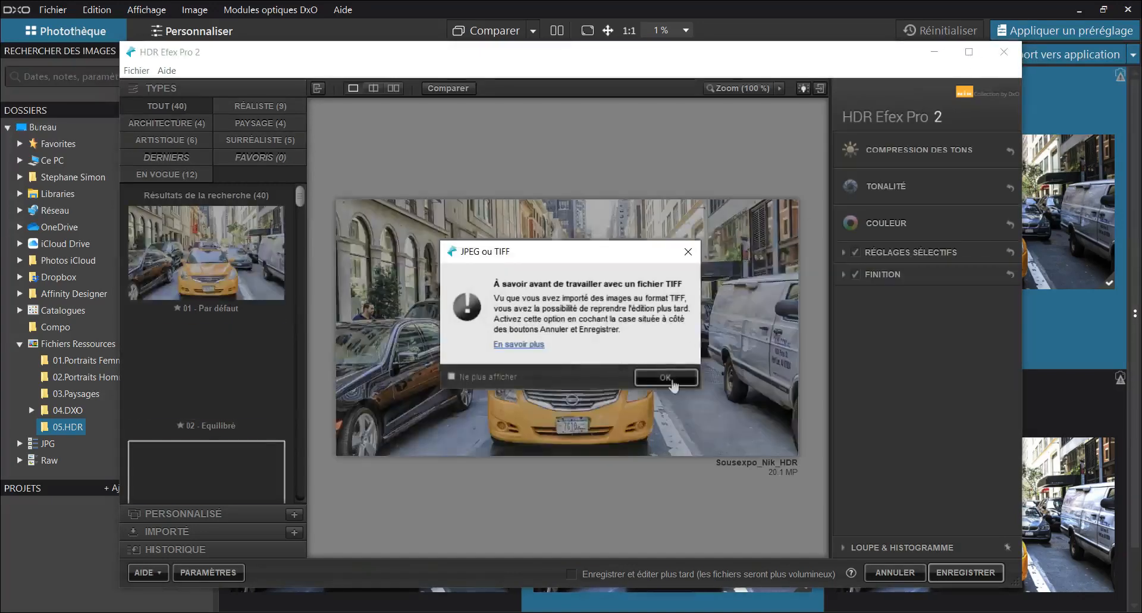
key(Return)
click(969, 52)
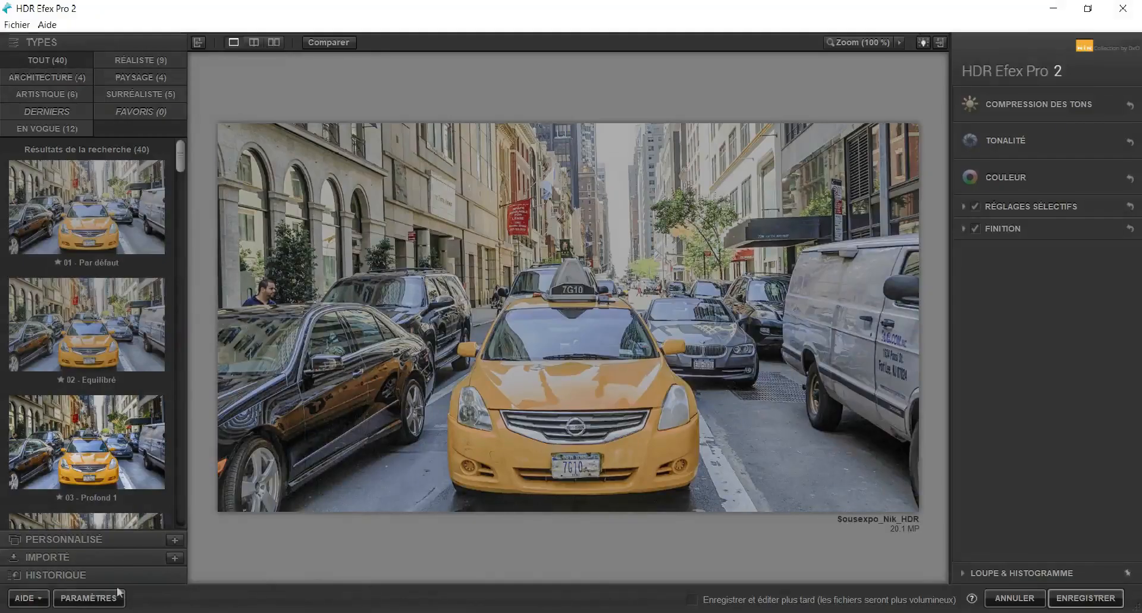
In the alignment and ghost reduction preferences, set both Alignement and Réduction des images fantômes to Activer.
click(89, 597)
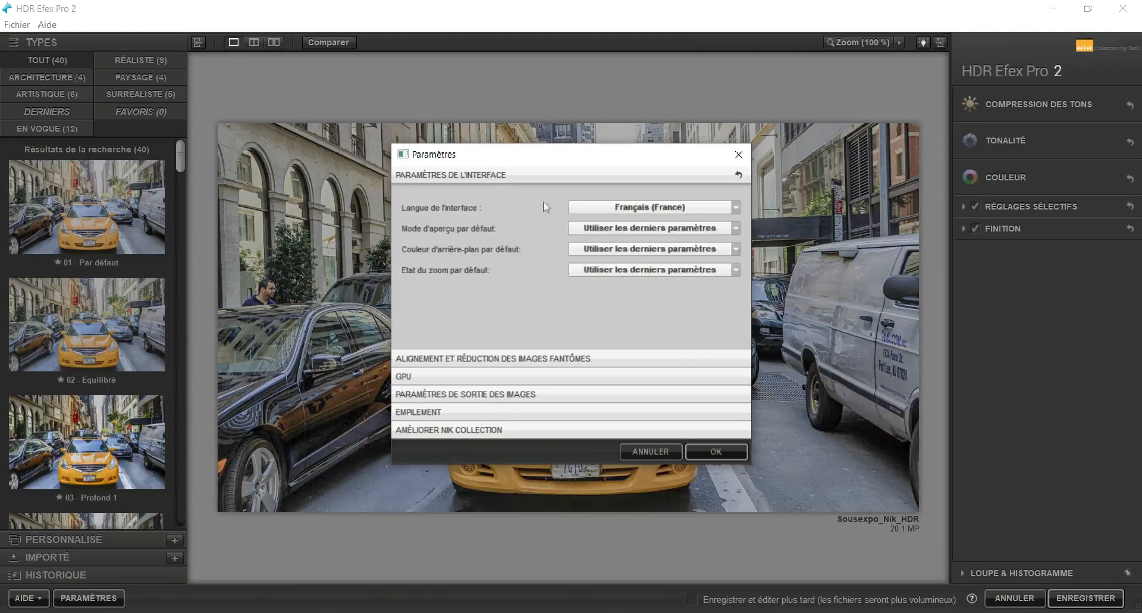
click(499, 359)
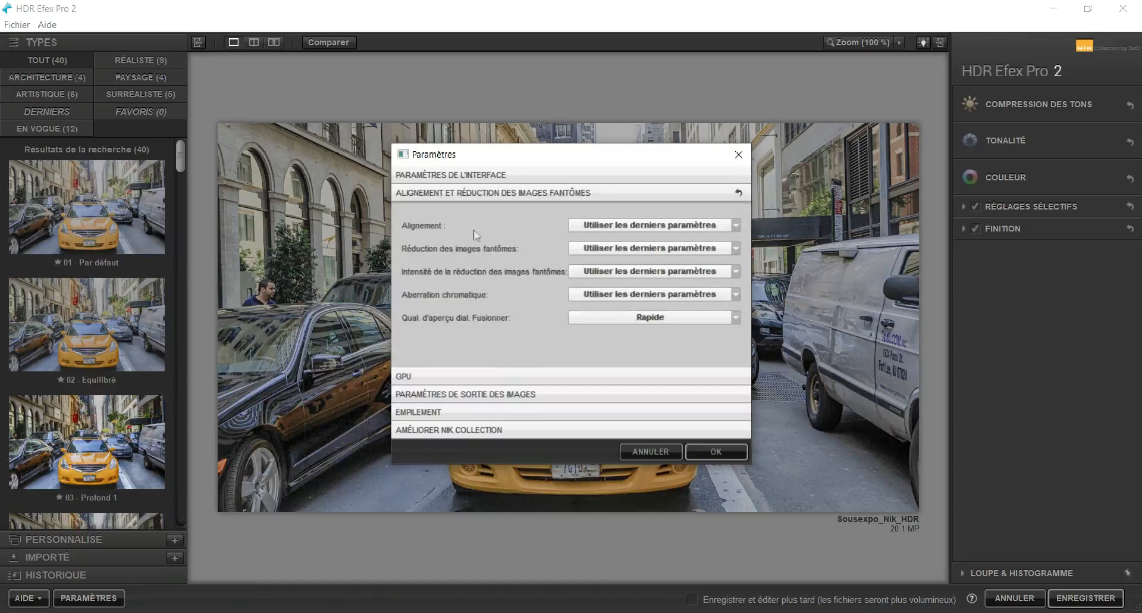
click(638, 228)
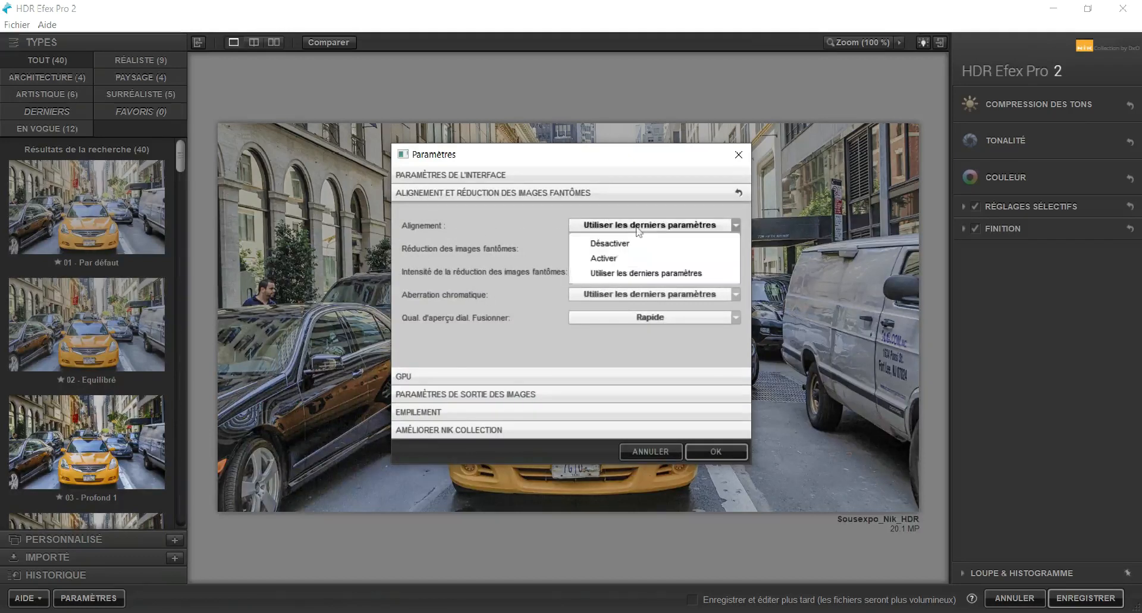
click(624, 258)
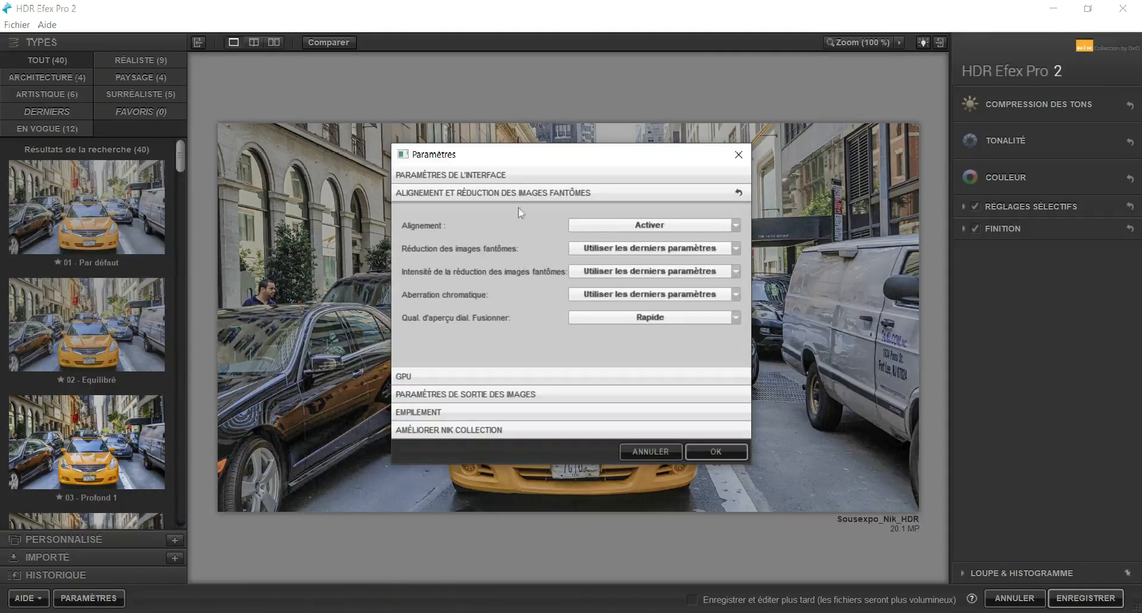
click(576, 250)
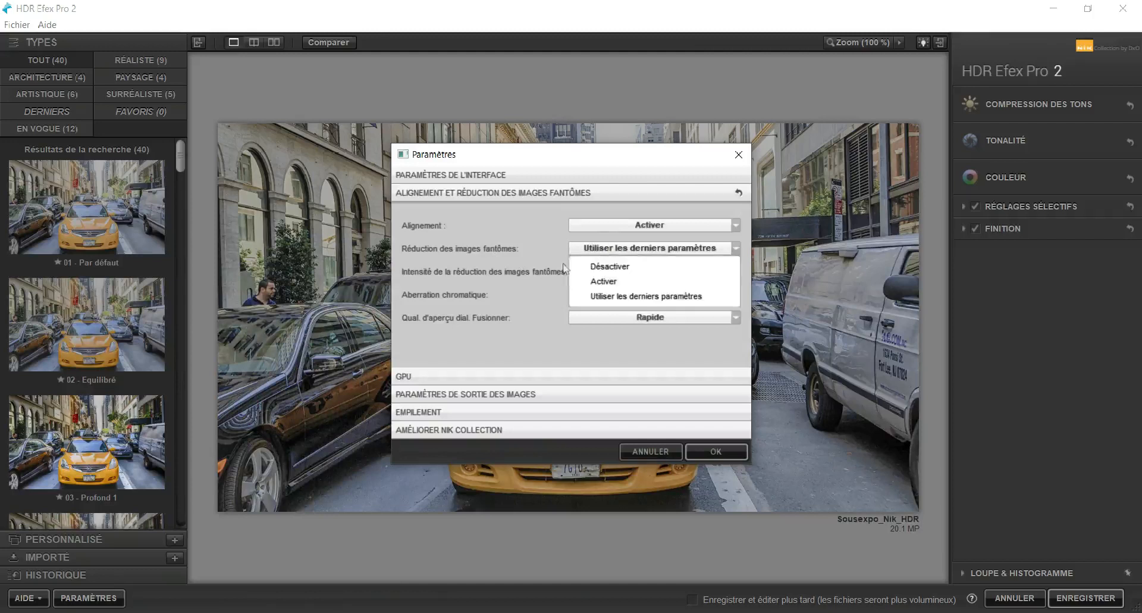
click(625, 281)
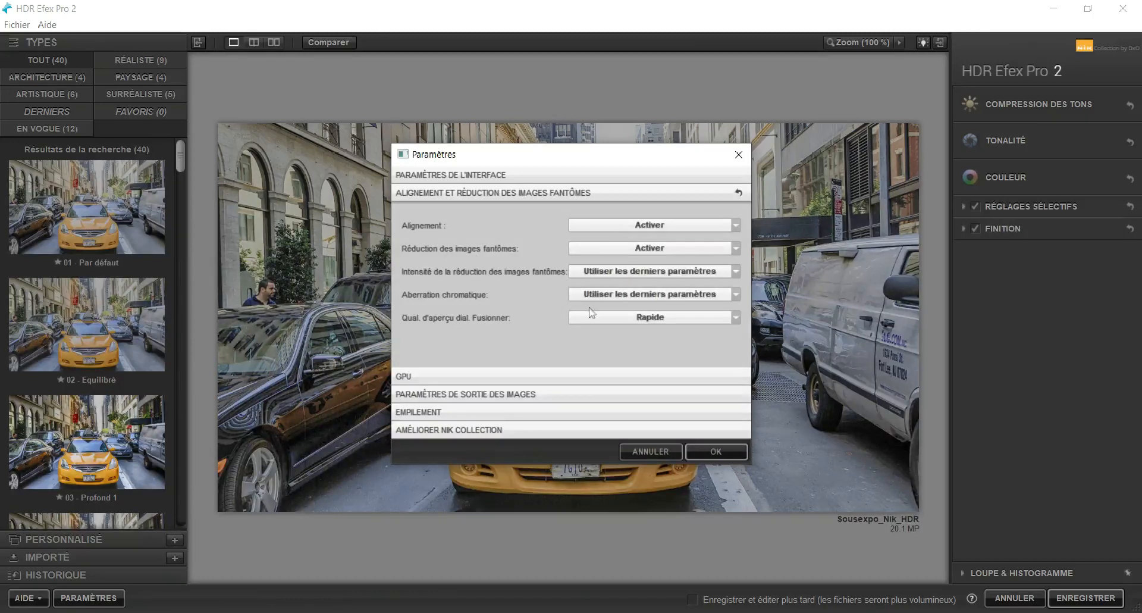
Set the default ghost reduction intensity to 80% and chromatic aberration to Activer, keeping the merge preview quality at Rapide.
click(598, 274)
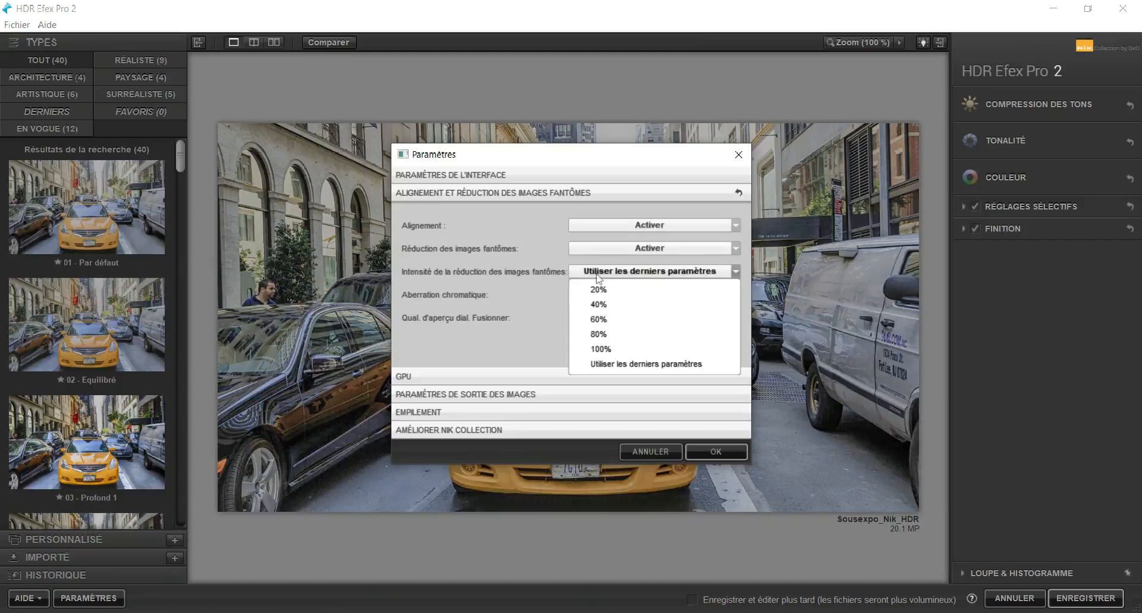
click(616, 335)
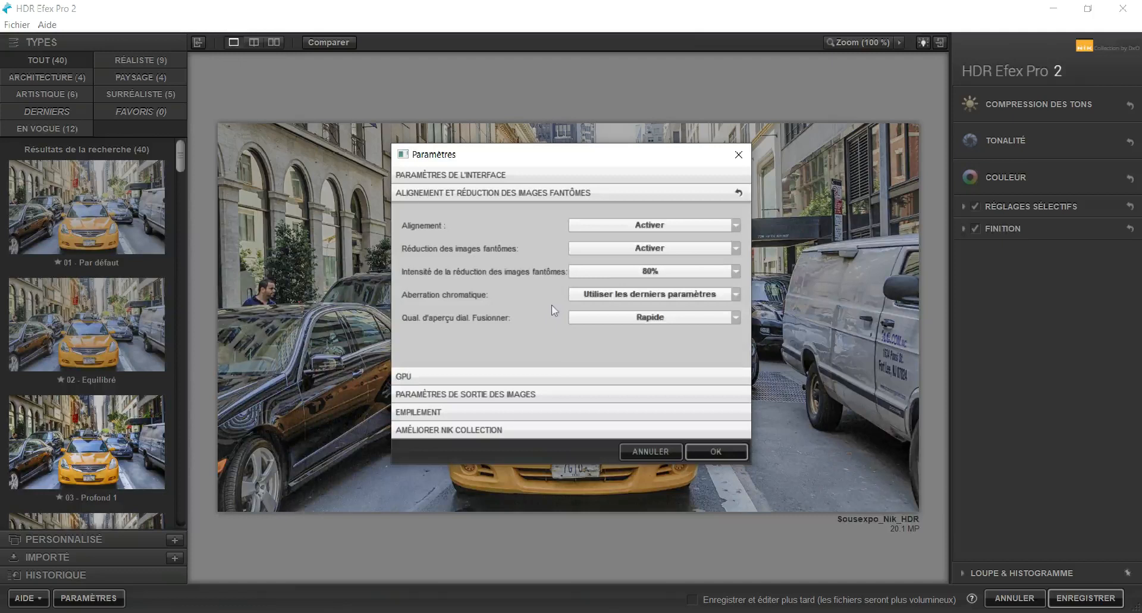
click(623, 297)
click(610, 327)
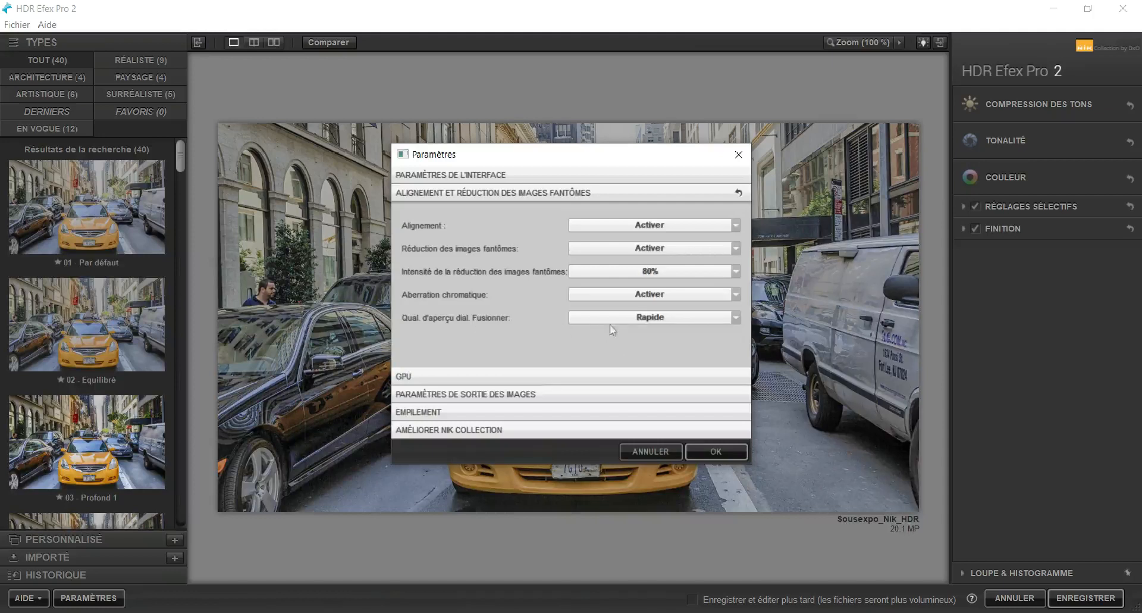
click(632, 323)
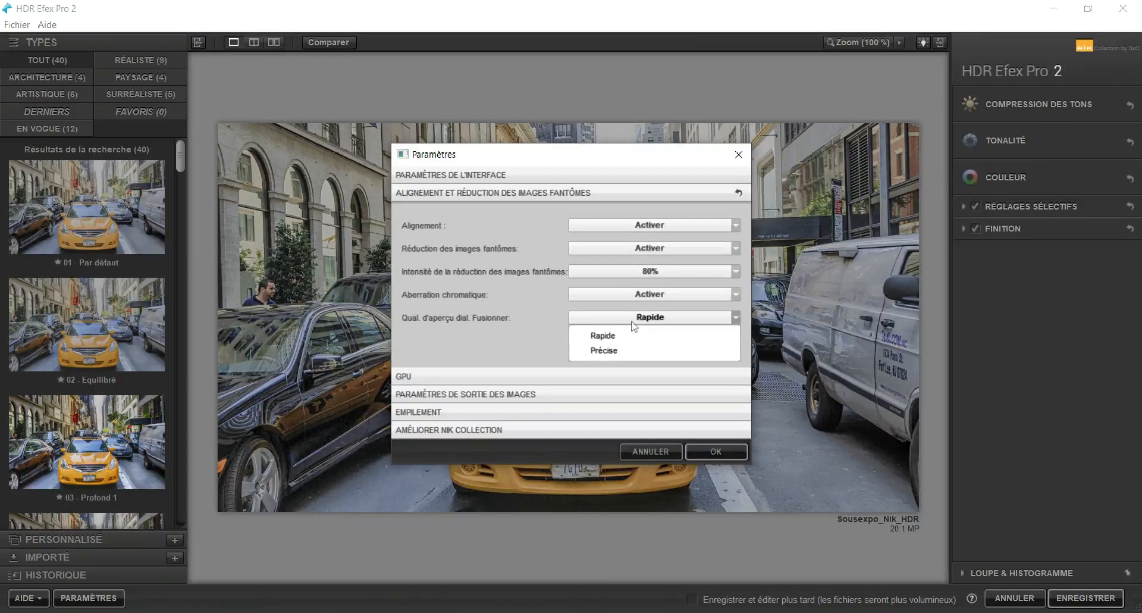
click(515, 319)
Review the GPU, image output and stacking preferences, and save the preference changes.
click(470, 376)
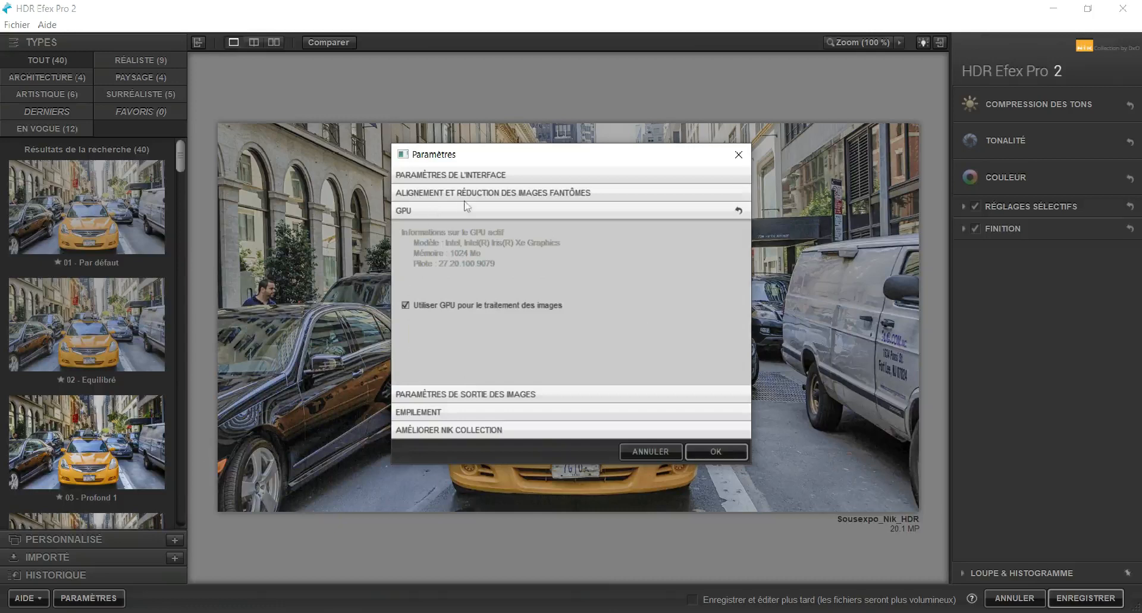
click(478, 395)
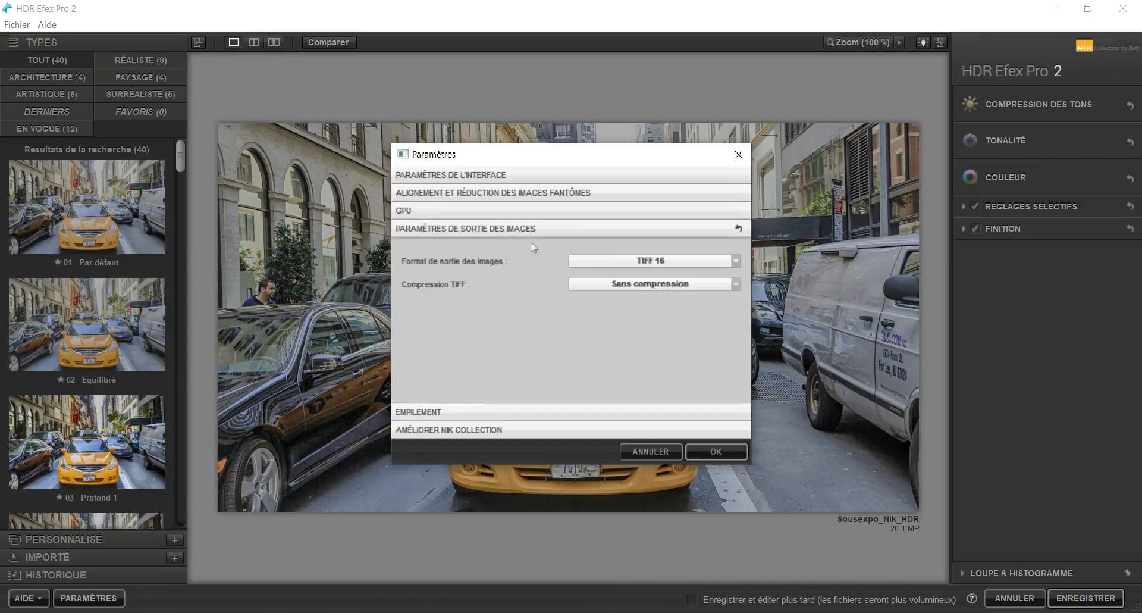
click(480, 411)
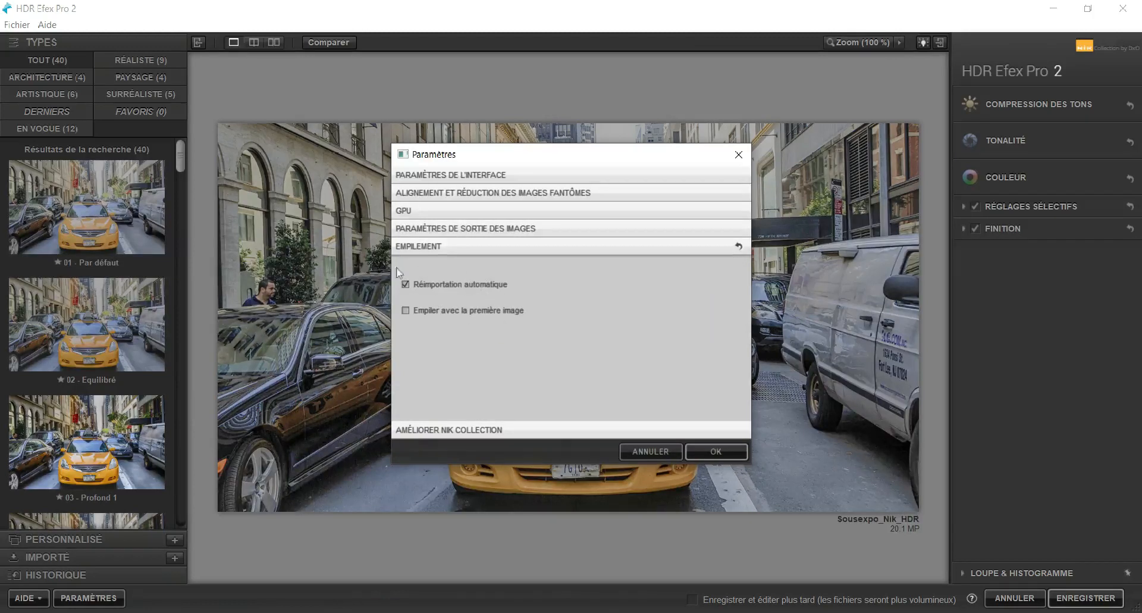
click(725, 451)
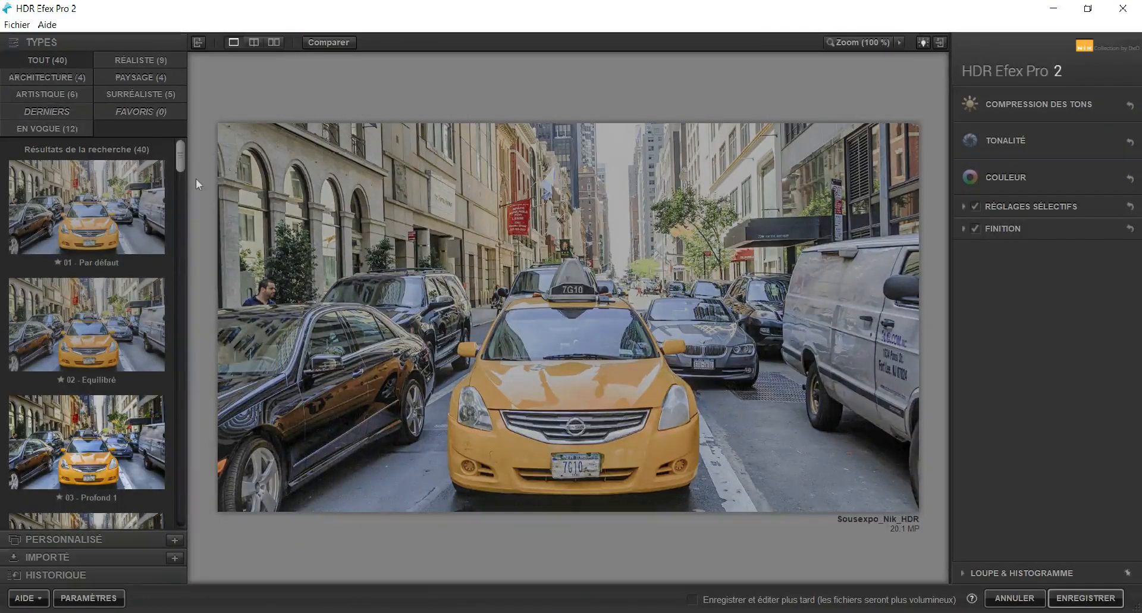
Filter the presets to the Réaliste category and try 03 - Profond 1 and 04 - Profond 2 on the image.
click(134, 61)
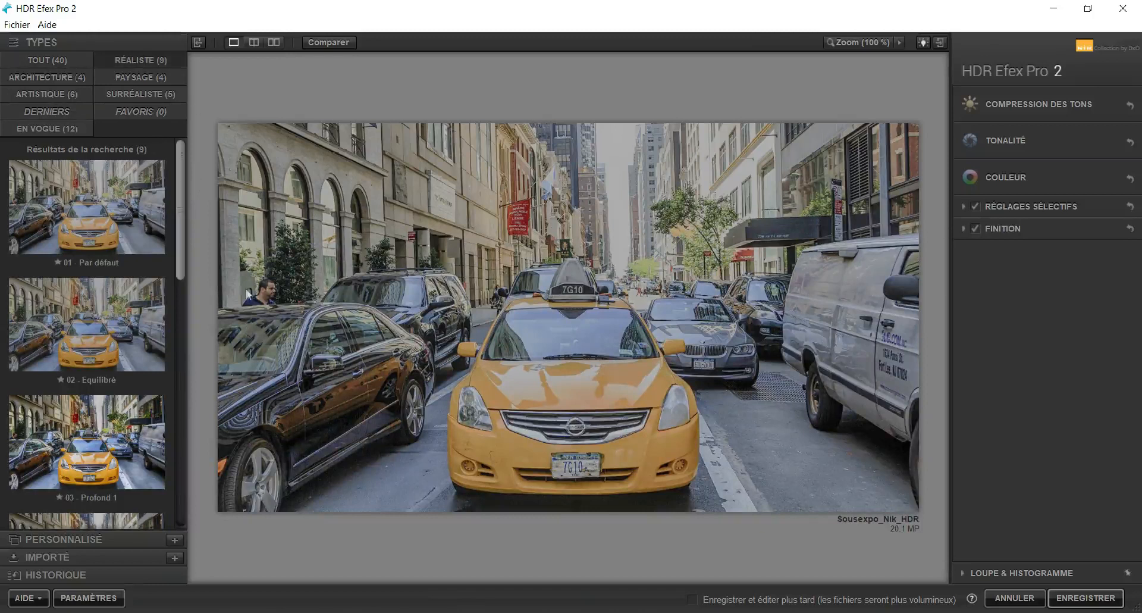
click(134, 424)
scroll(135, 424, down, 3)
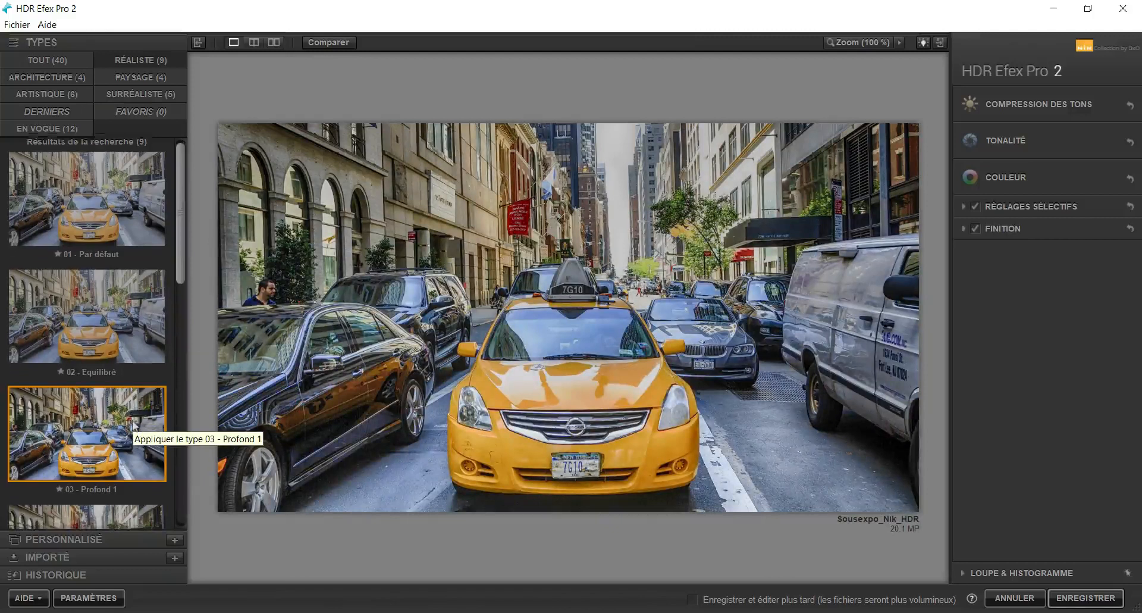
click(135, 401)
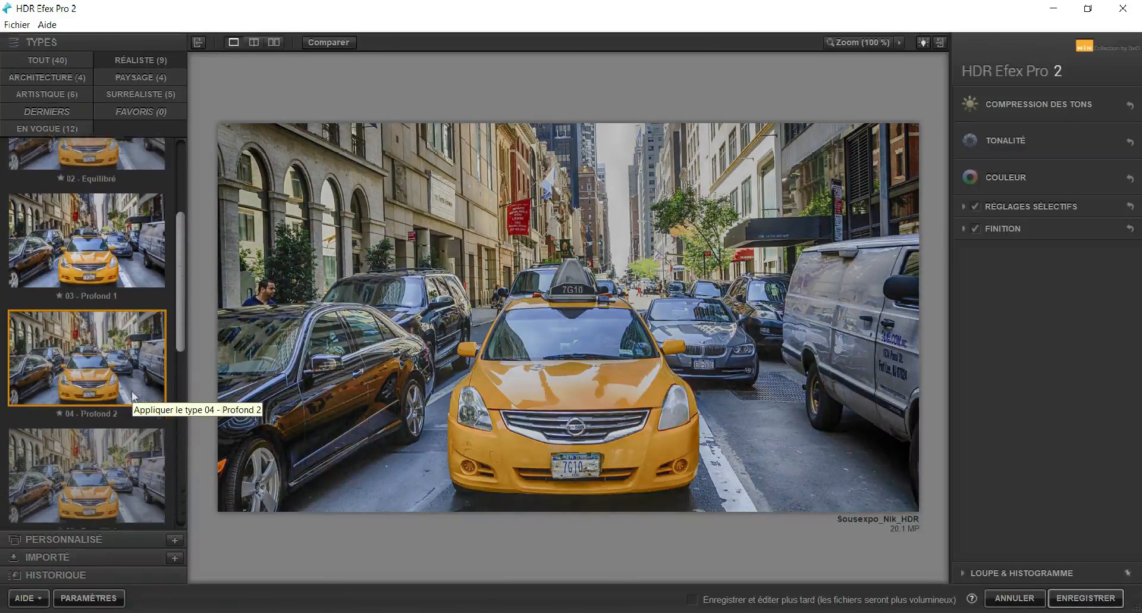
Try the realistic presets 05 - Détaillé 1 and 07 - Lumineux, and apply 09 – N&B (réaliste) to the image.
scroll(134, 396, down, 2)
click(125, 395)
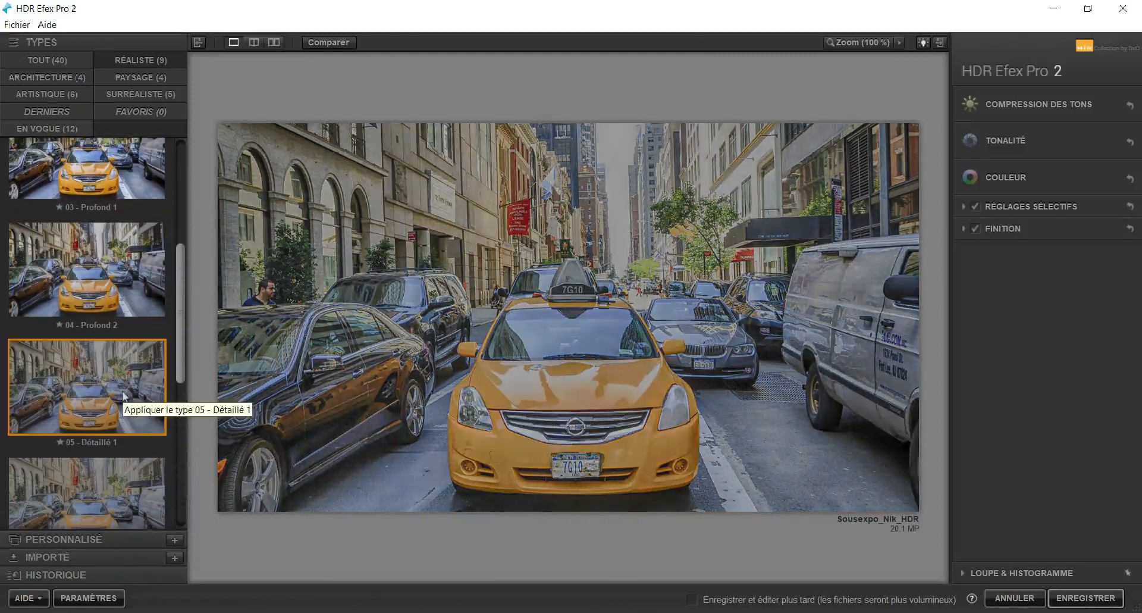
scroll(123, 393, down, 3)
click(120, 403)
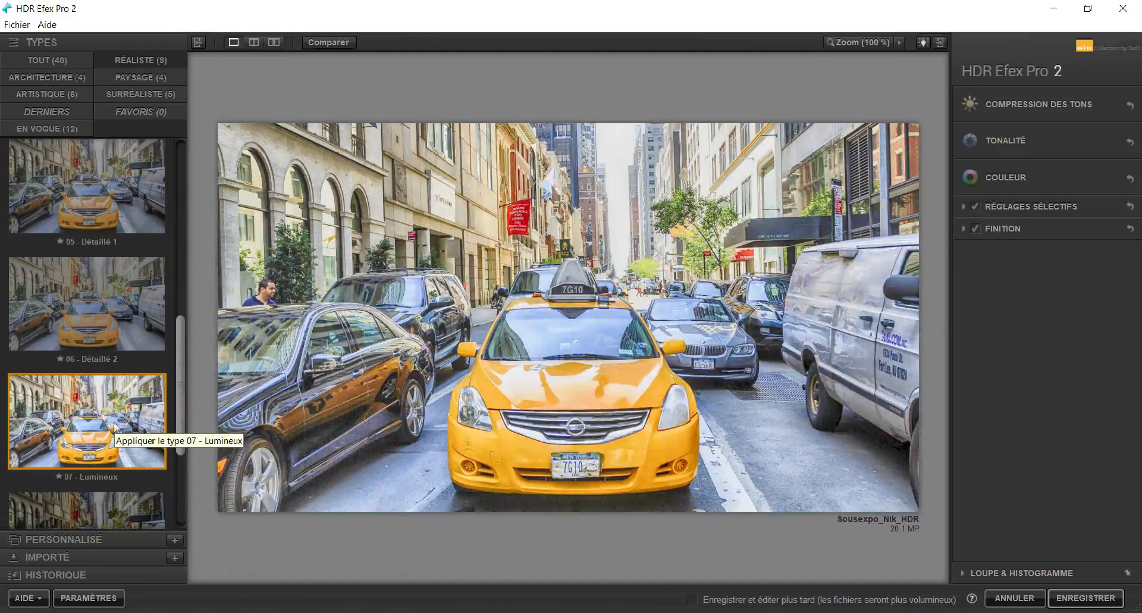
scroll(113, 422, down, 3)
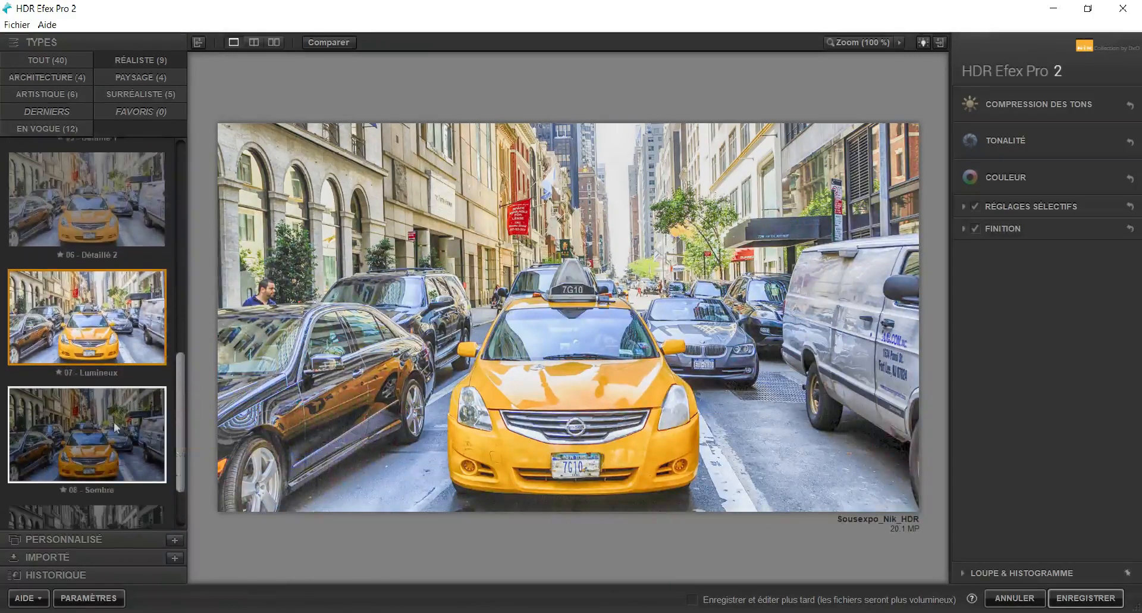
click(109, 466)
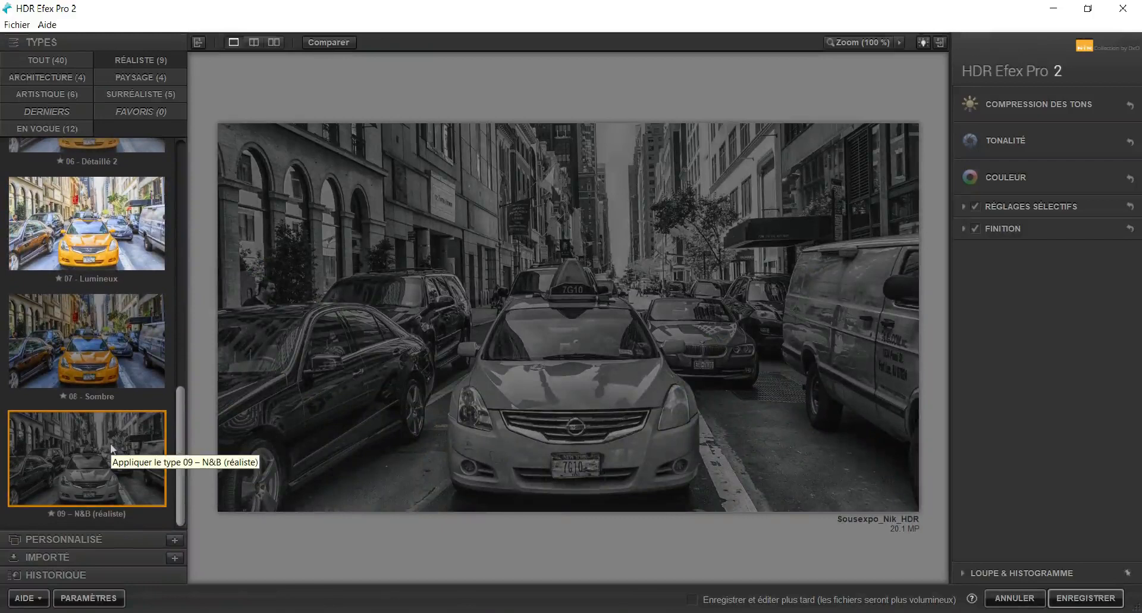
Under Tonalité, set Exposition to 59% and Contraste to 37%, and reduce Tons clairs strongly.
click(1018, 142)
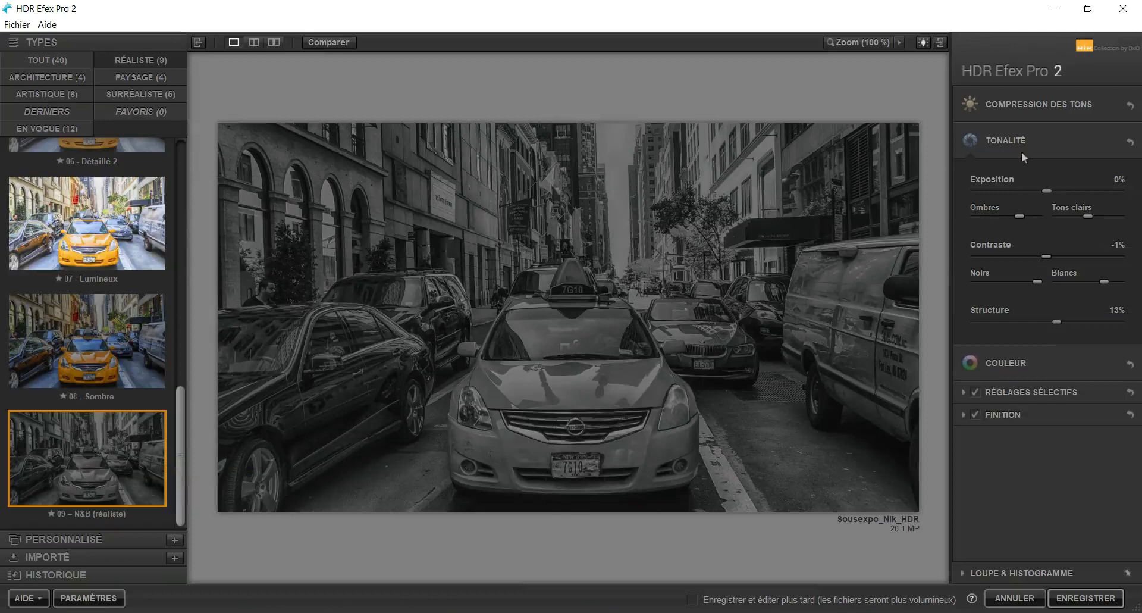
drag(1047, 190, 1109, 194)
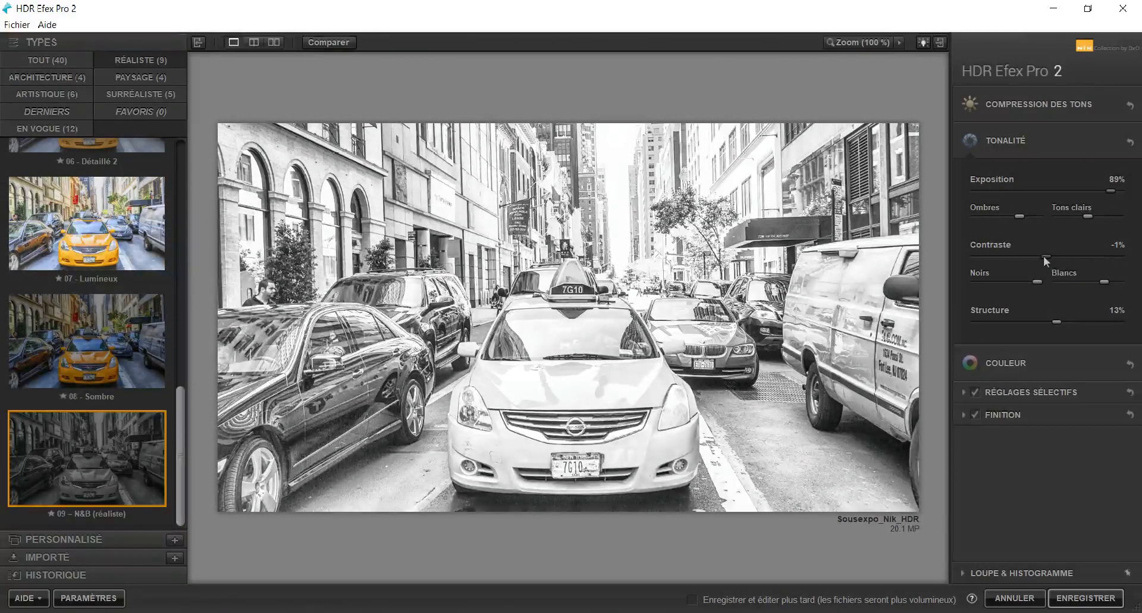
drag(1044, 257, 1074, 258)
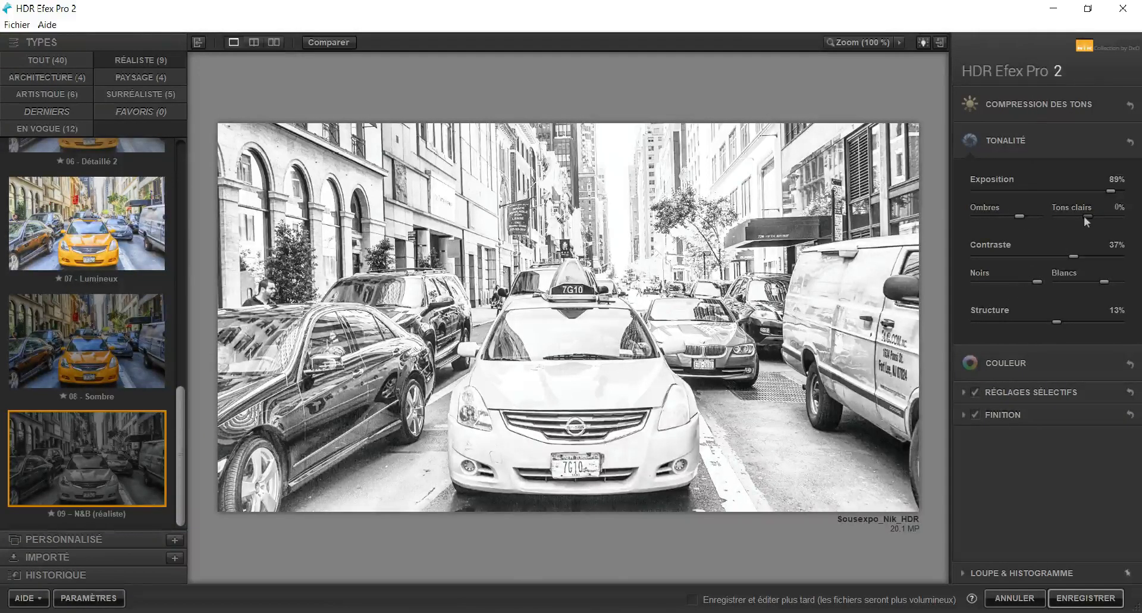
drag(1078, 218, 1021, 218)
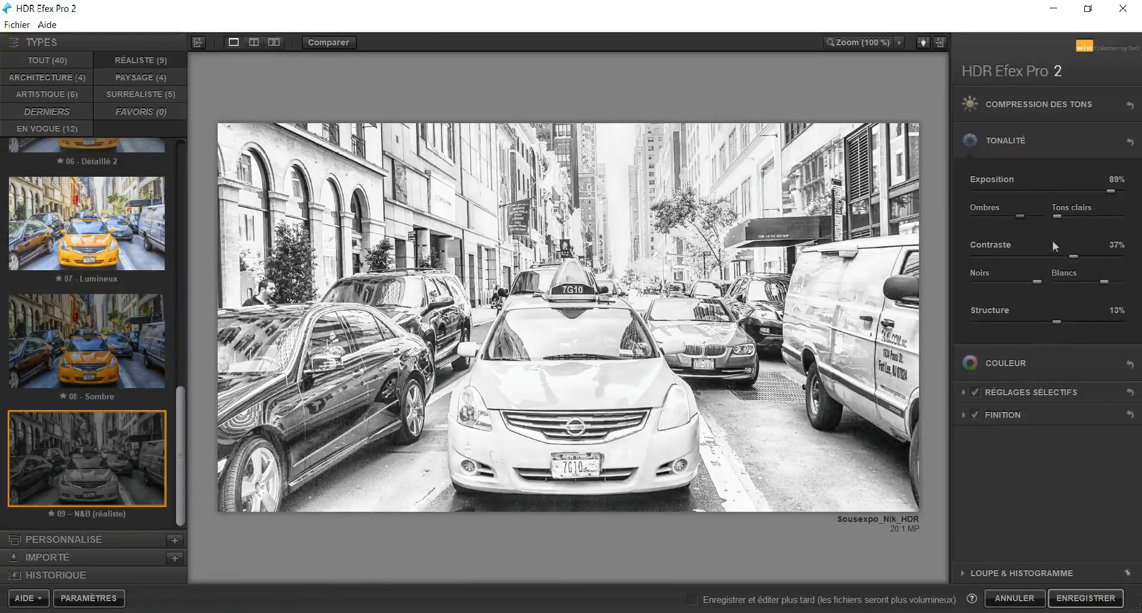
drag(1108, 190, 1085, 190)
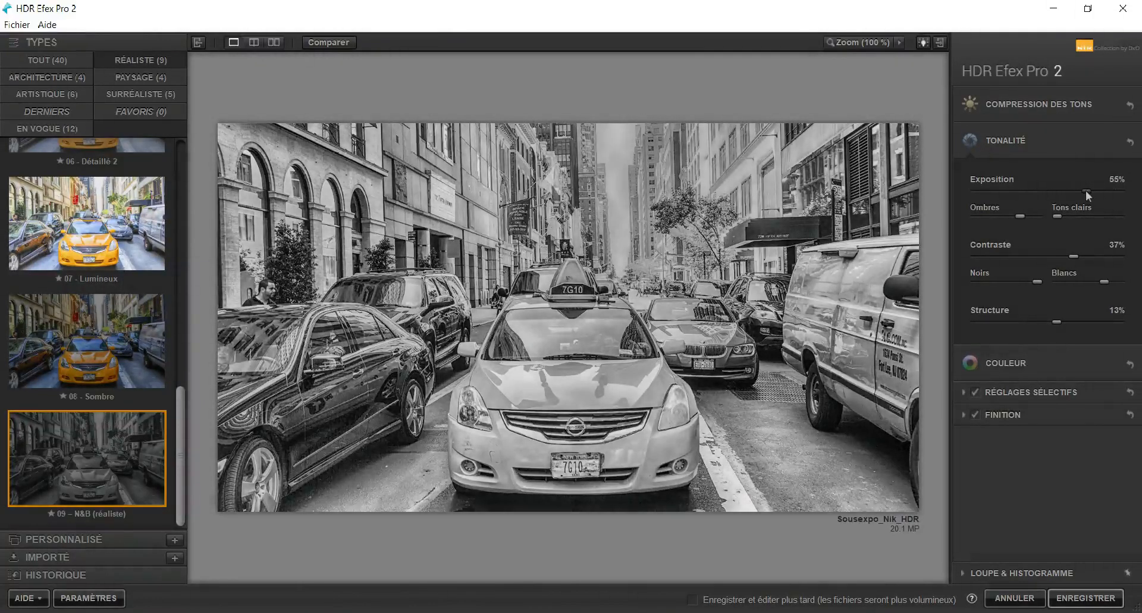
Expand the Finition section and toggle its effect to compare the image, leaving the effect disabled.
click(1037, 415)
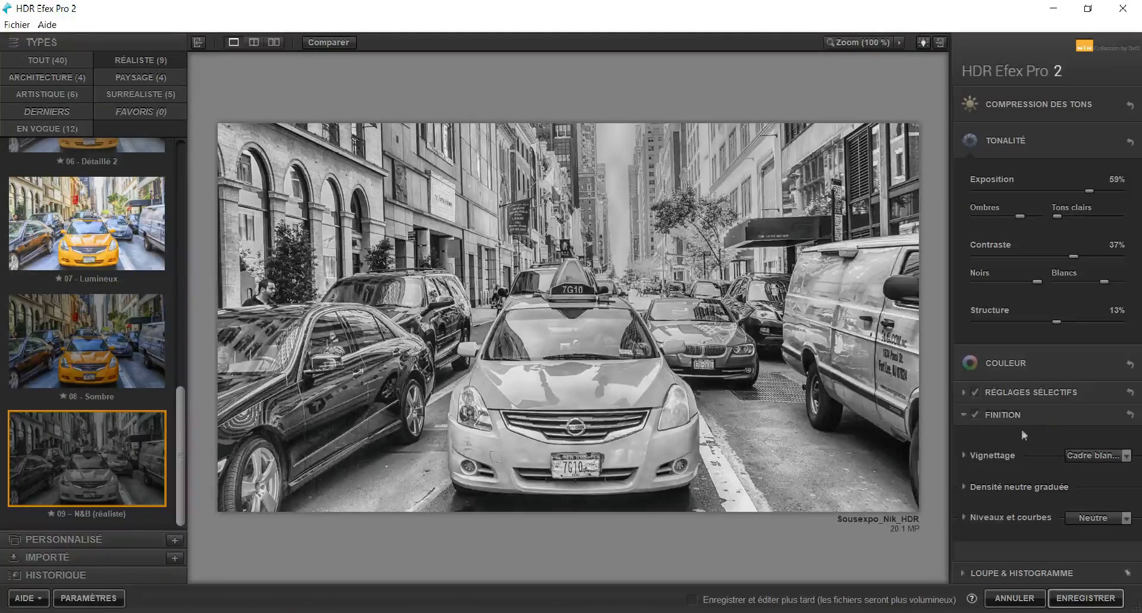
click(974, 416)
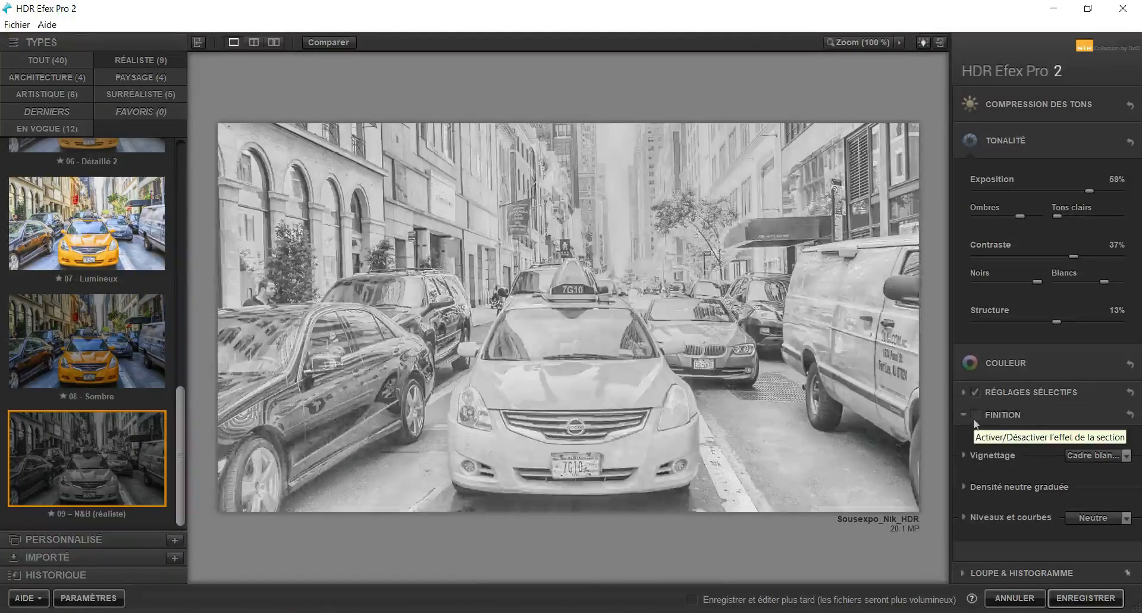
click(975, 416)
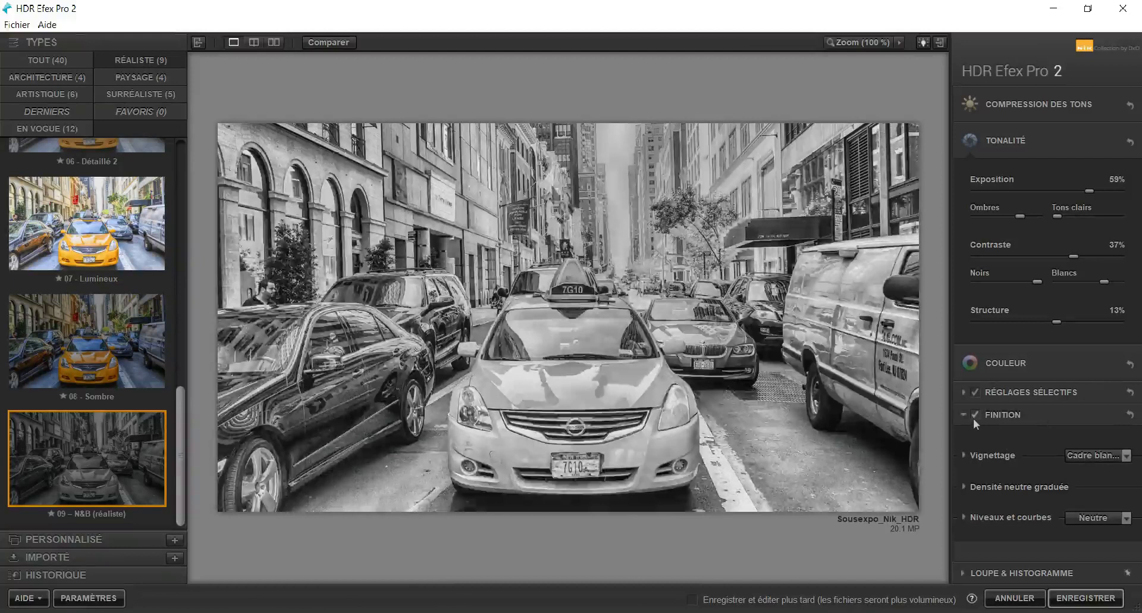
click(975, 414)
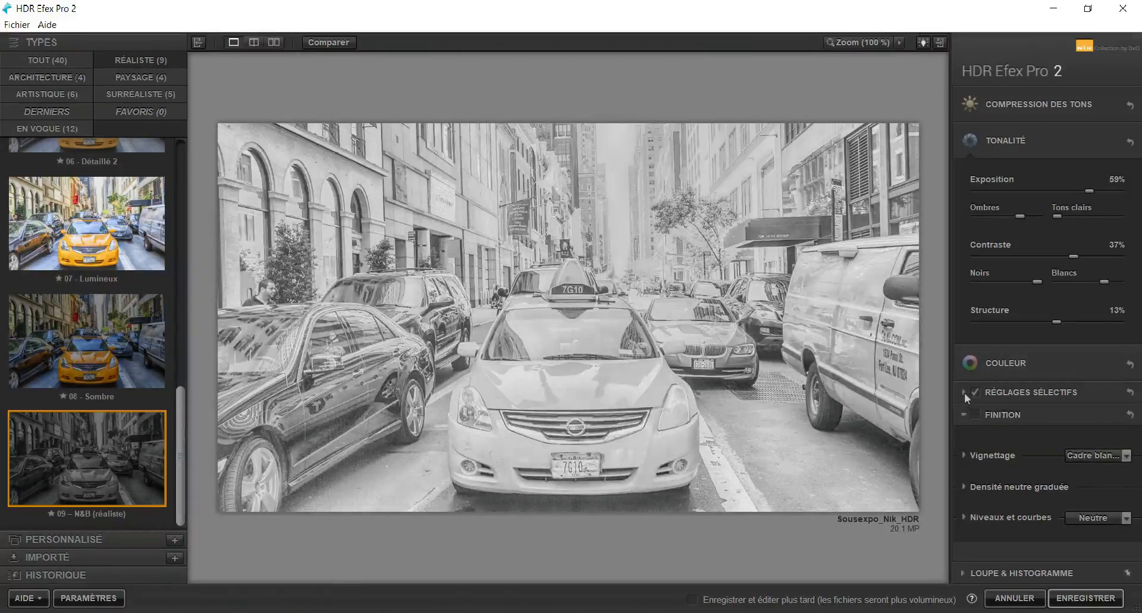
Place a control point on the taxi's hood and enlarge its area to 25%, checking coverage with the selection mask.
click(964, 392)
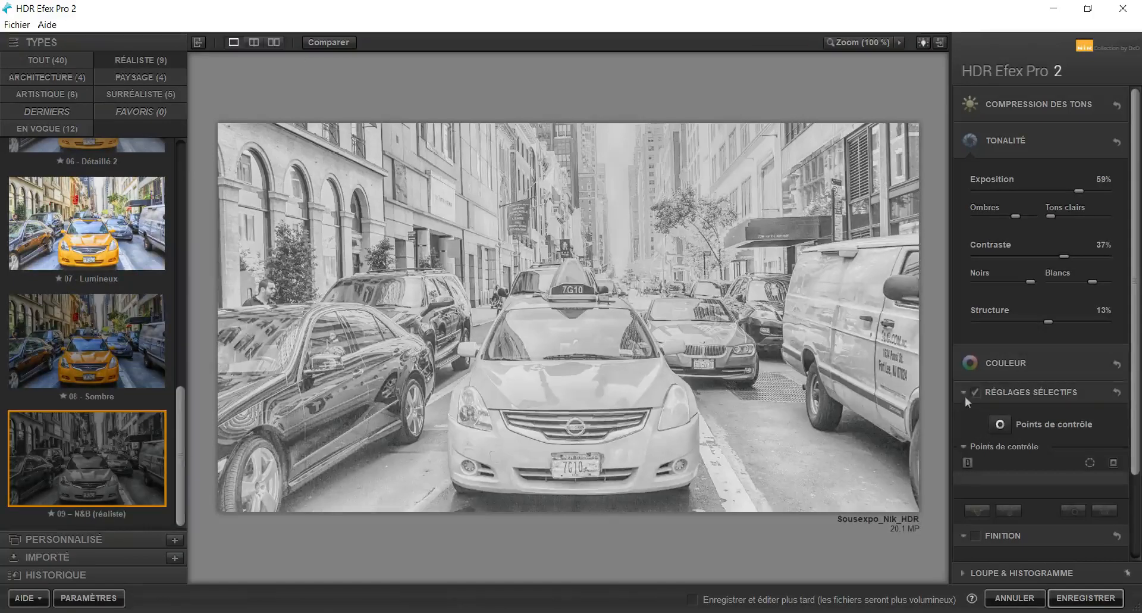
click(999, 427)
click(576, 374)
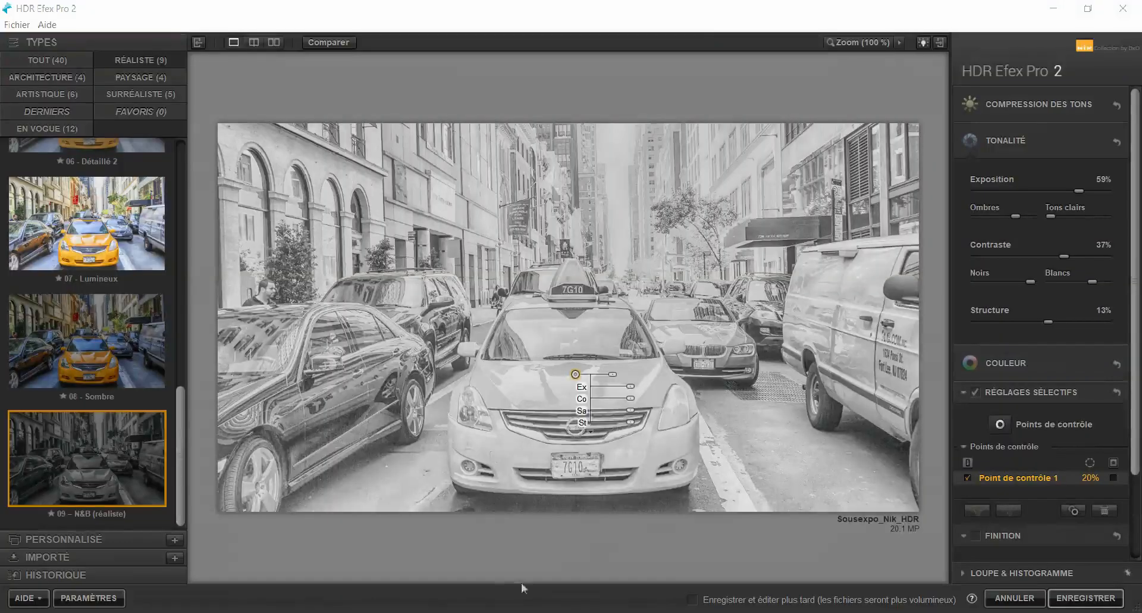
click(1114, 477)
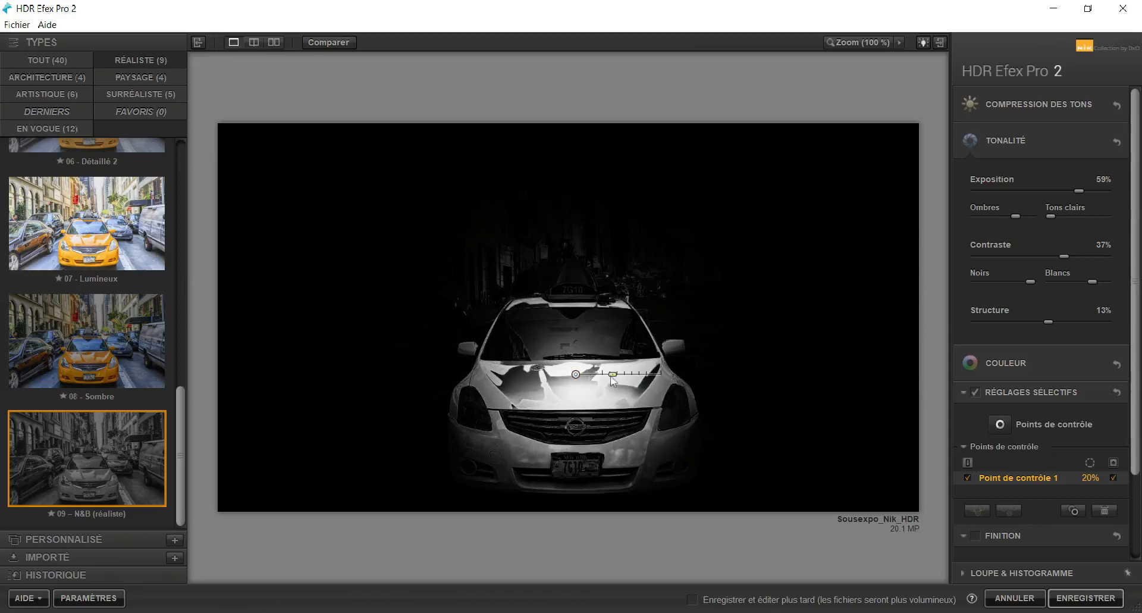
drag(611, 376, 613, 376)
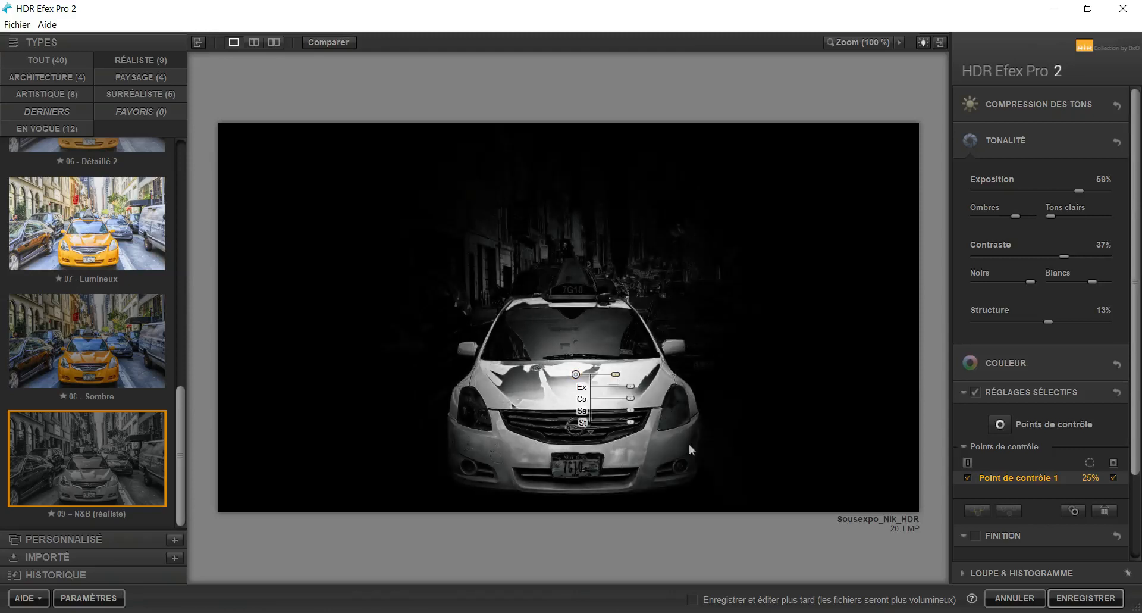
click(1111, 477)
click(1112, 479)
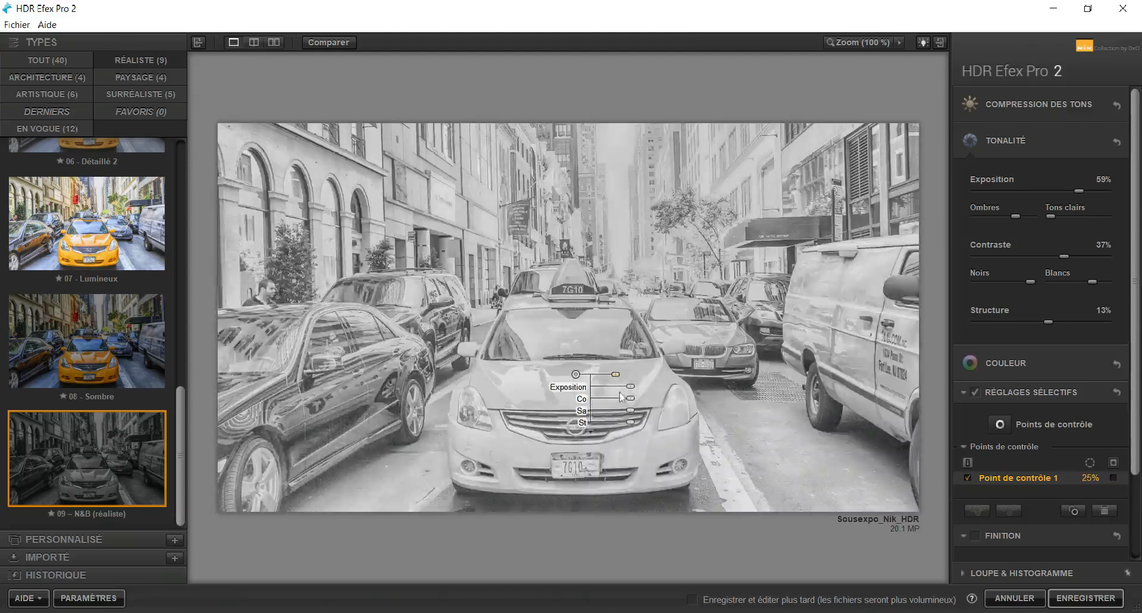
Lower the control point's exposure, raise its contrast, saturation and structure, and reposition it on the hood with its size at 41%.
drag(633, 392, 619, 393)
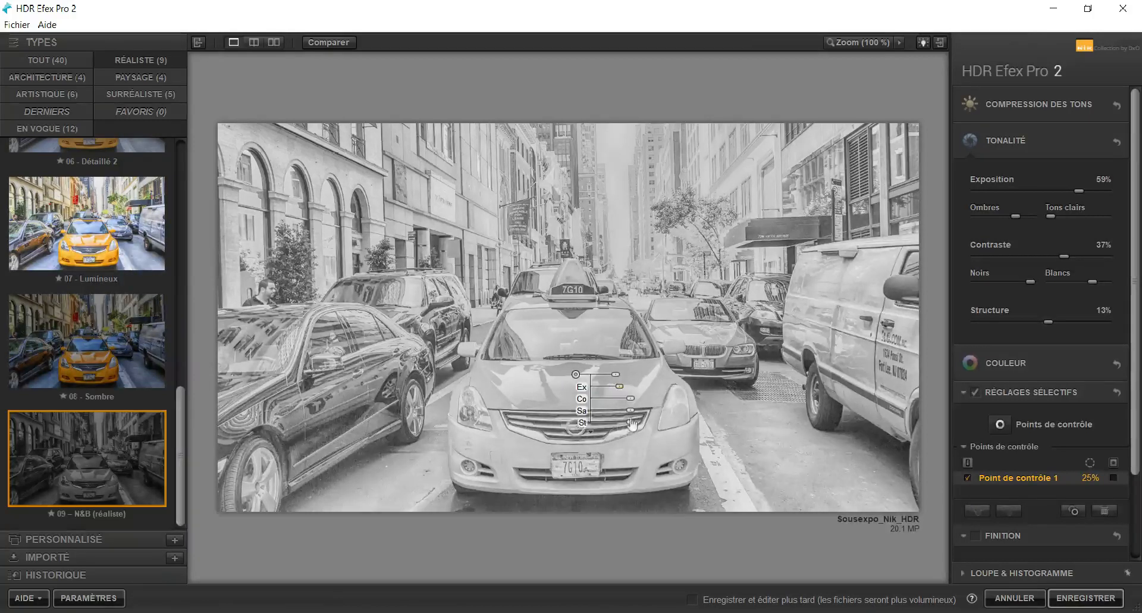
drag(632, 421, 645, 397)
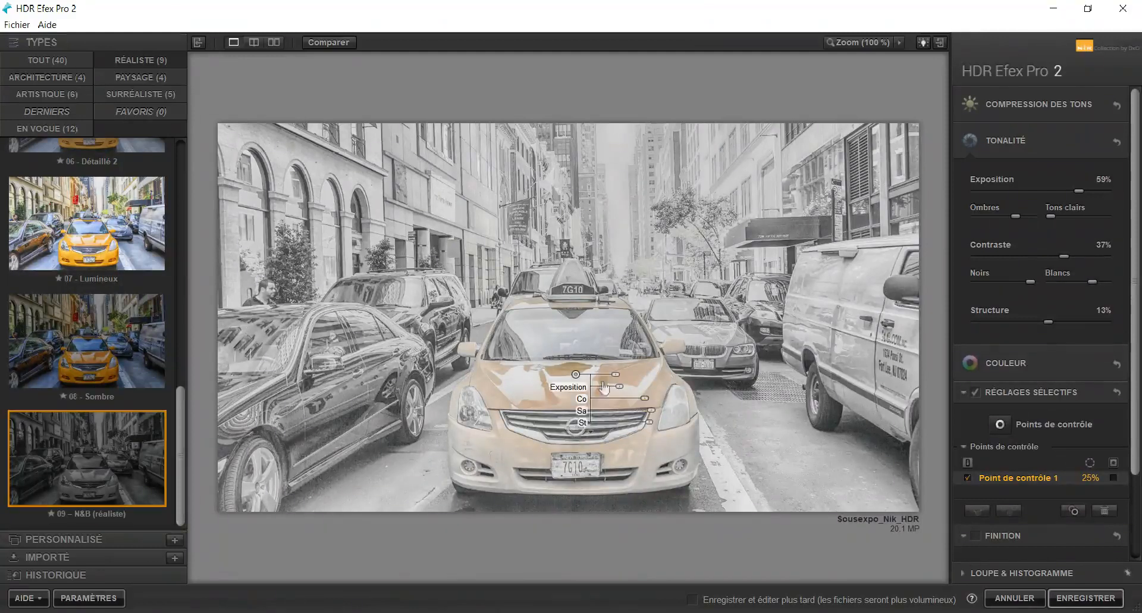
drag(576, 374, 639, 398)
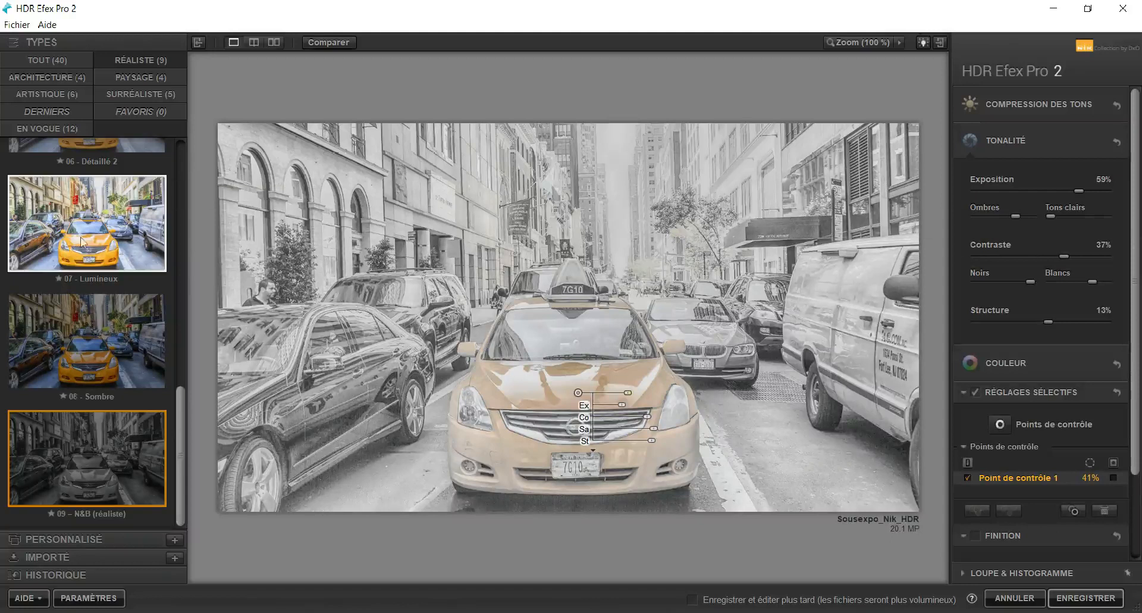
Filter the presets to the Surréaliste category and apply 18 – Pâle et structuré to the image.
click(142, 91)
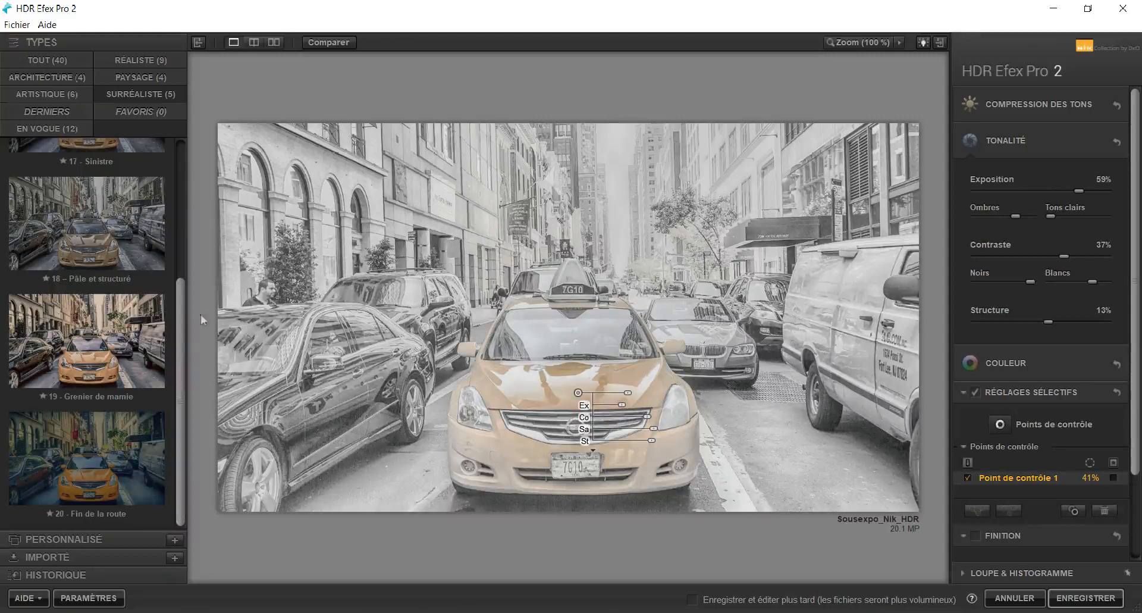
scroll(123, 358, up, 2)
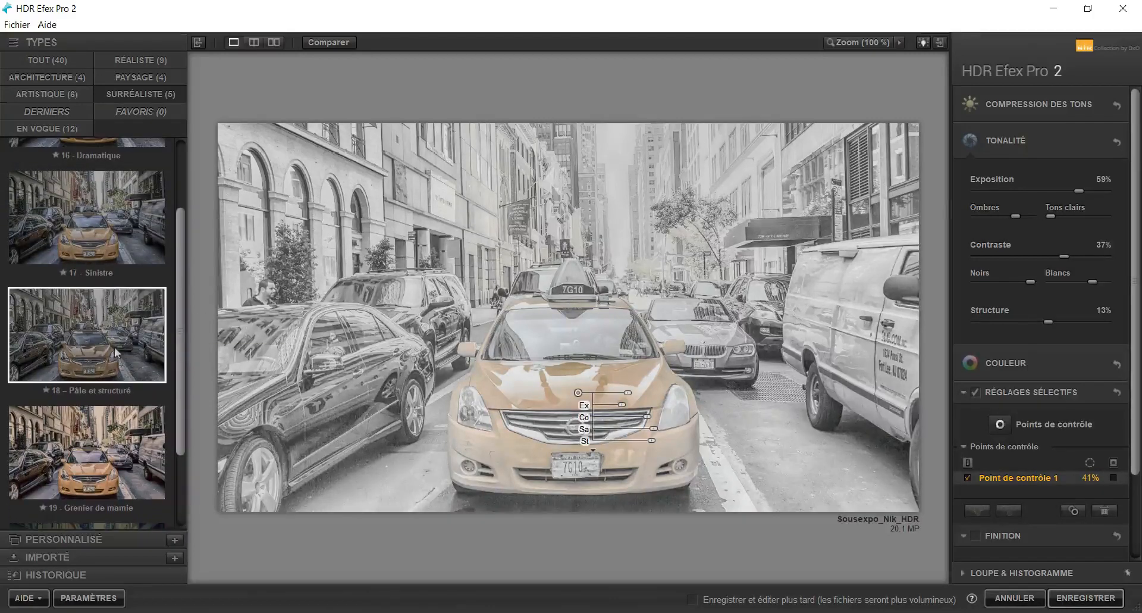
click(116, 352)
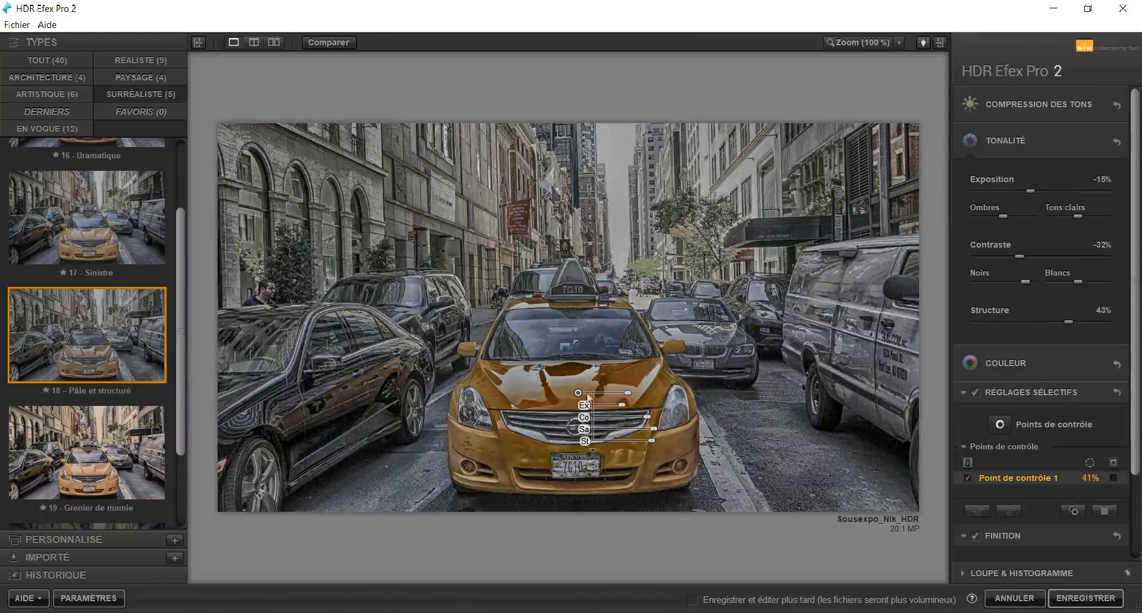
Delete the control point on the taxi, then set Exposition to 23% and reduce Ombres to near its minimum.
click(1100, 507)
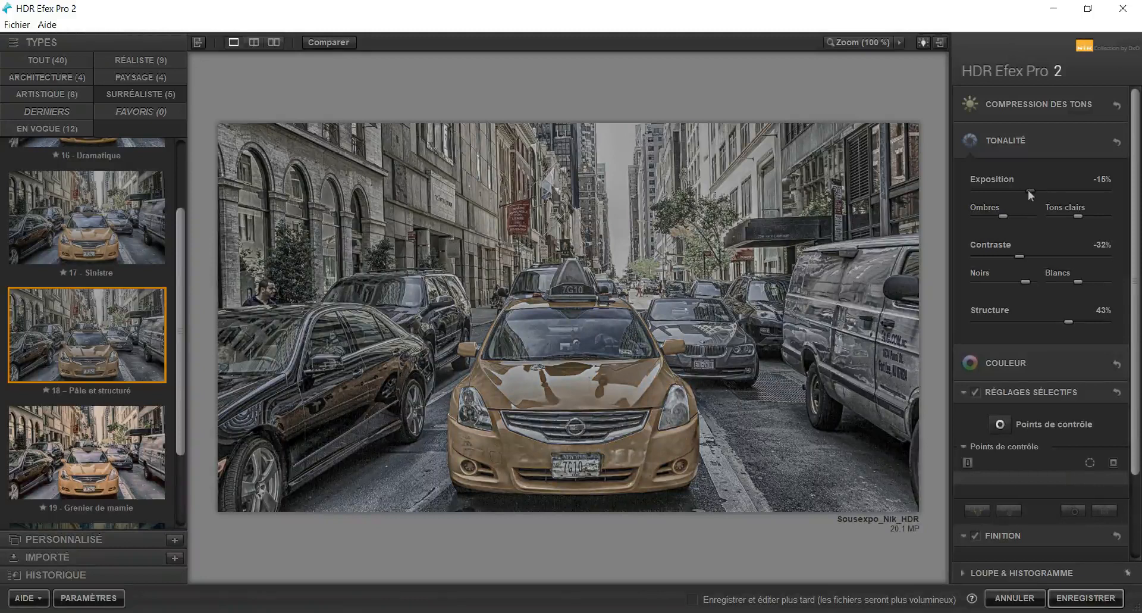
drag(1028, 191, 1054, 193)
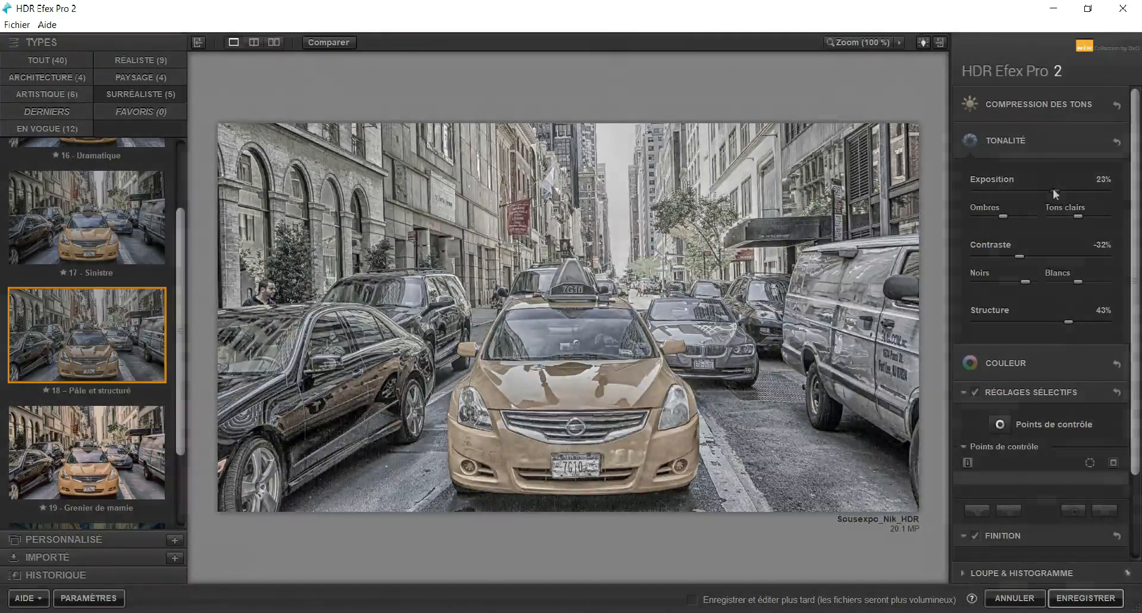
drag(998, 215, 969, 215)
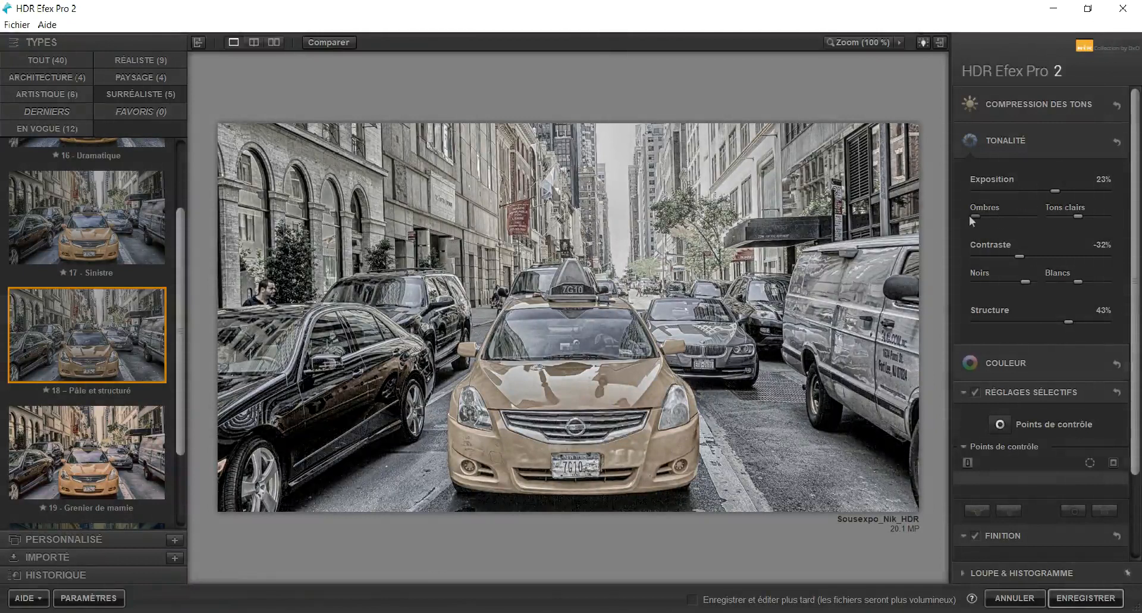
Try the surreal presets 17 - Sinistre, 16 - Dramatique and 20 - Fin de la route on the image.
scroll(152, 311, up, 2)
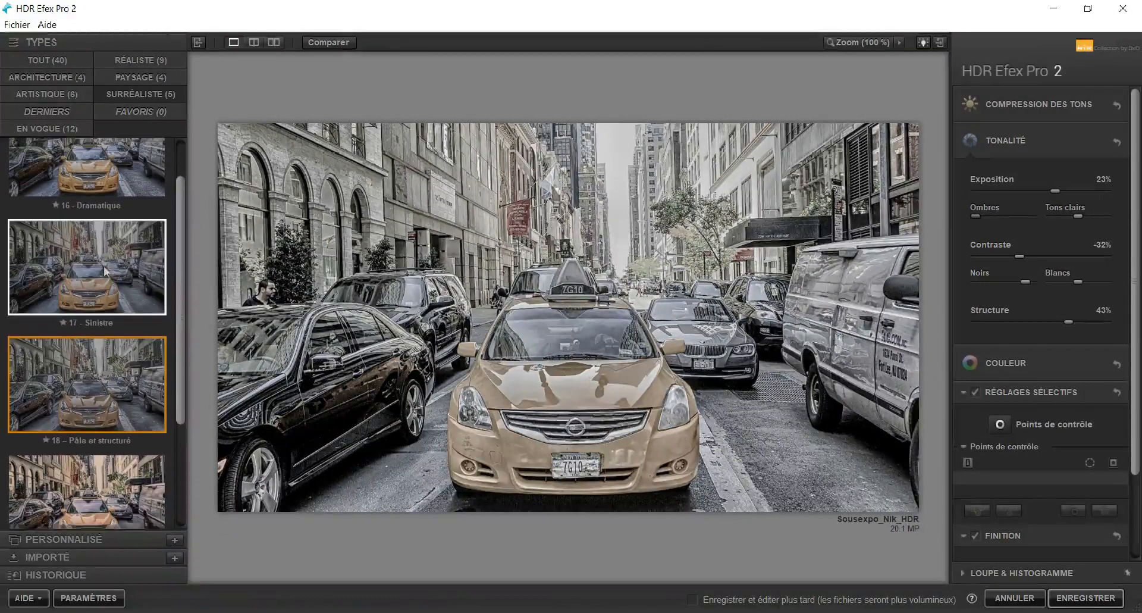
click(107, 270)
click(117, 201)
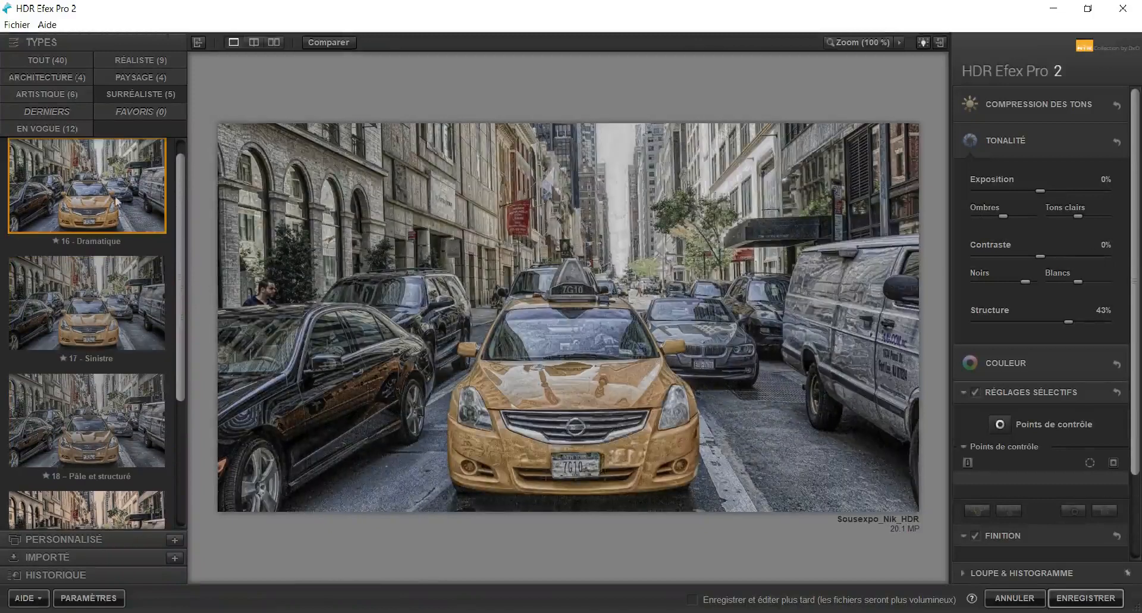
scroll(113, 321, up, 1)
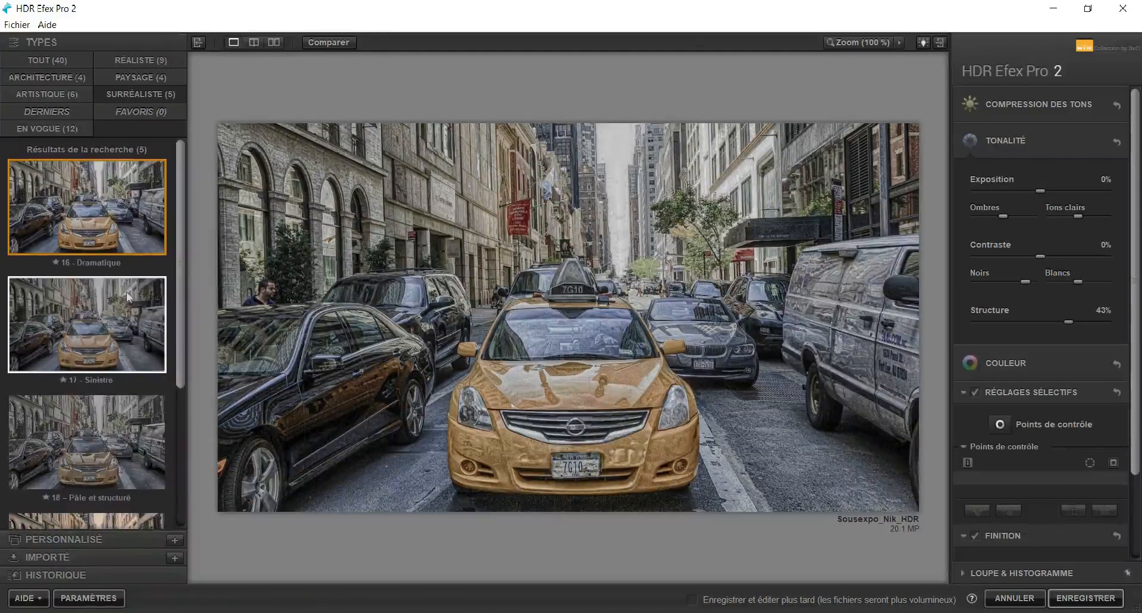
scroll(109, 386, down, 5)
scroll(107, 409, down, 1)
click(94, 471)
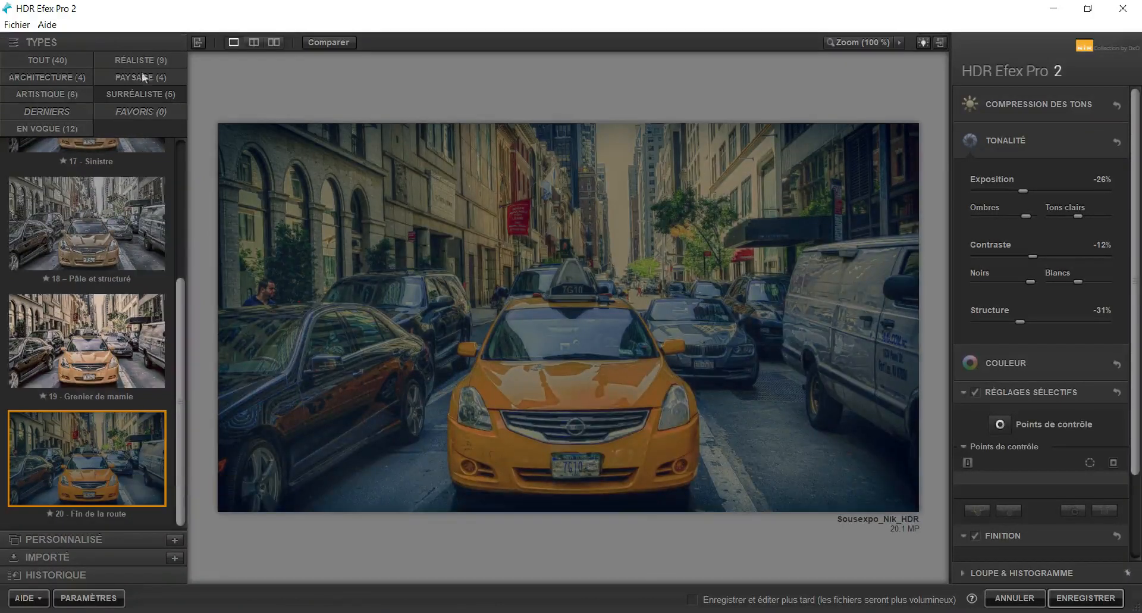
Filter the presets to Artistique, try 13 - Structure teintée, 14 - Fin de l'été and 11 - Structuré 2, and apply 10 - Structuré 1.
click(72, 114)
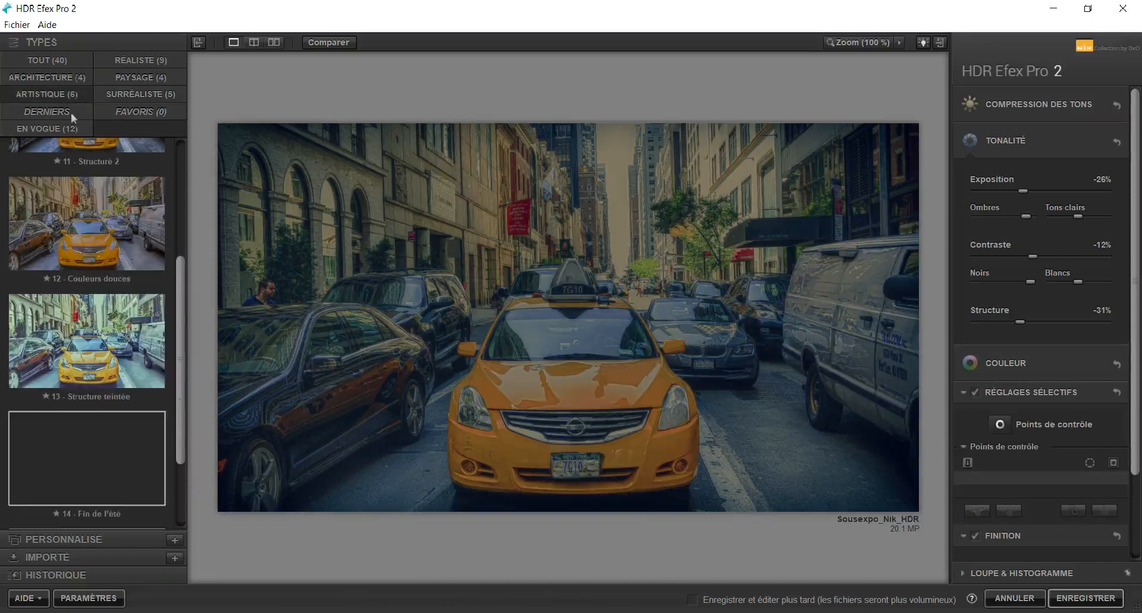
click(100, 365)
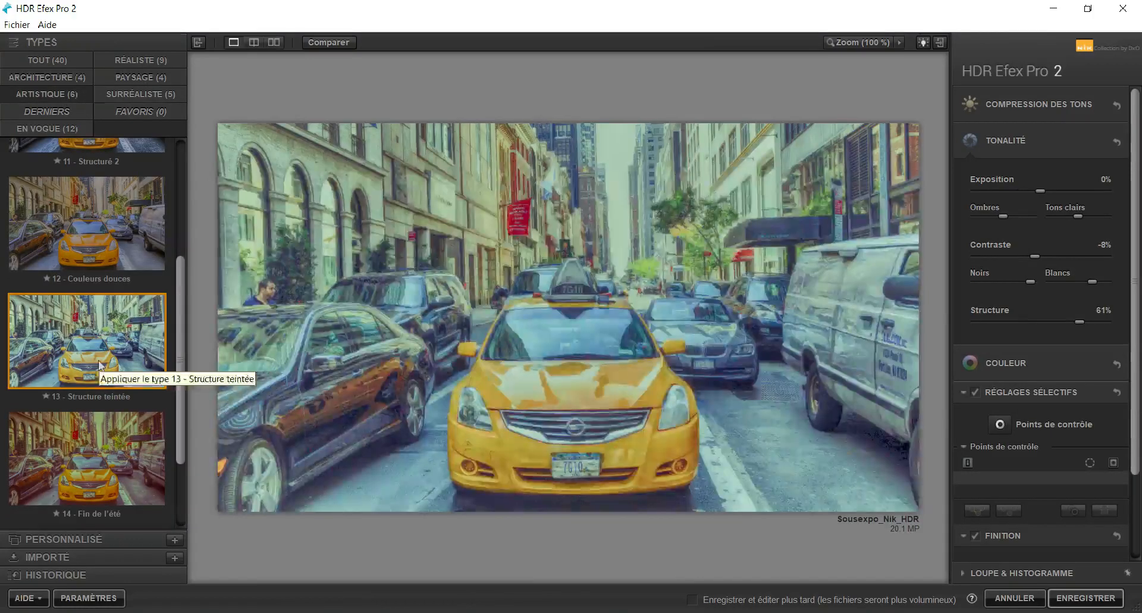
click(87, 457)
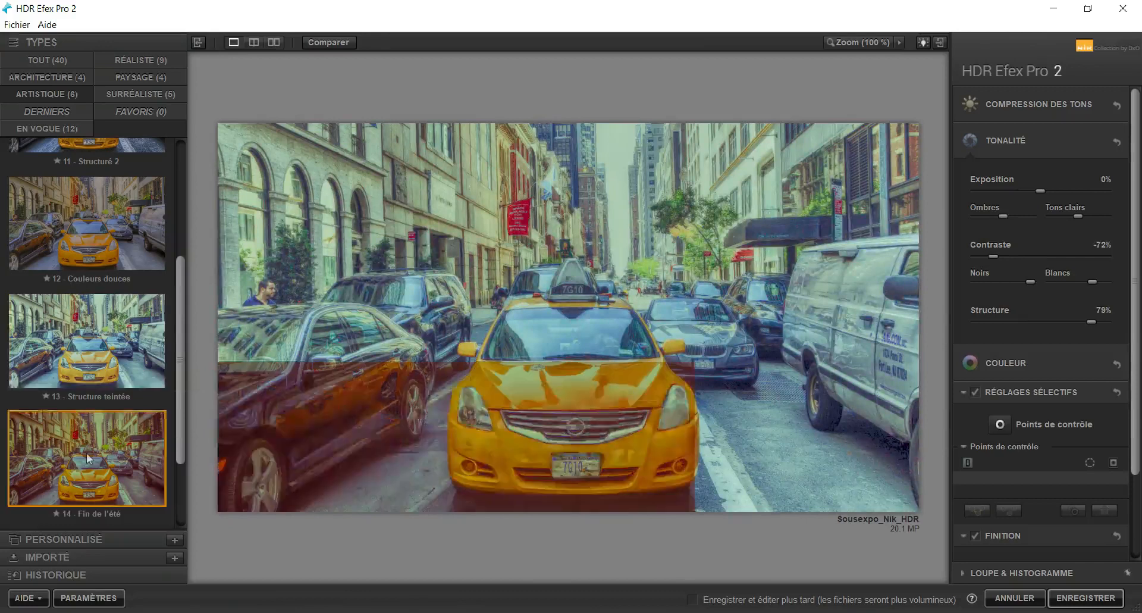
scroll(101, 309, up, 4)
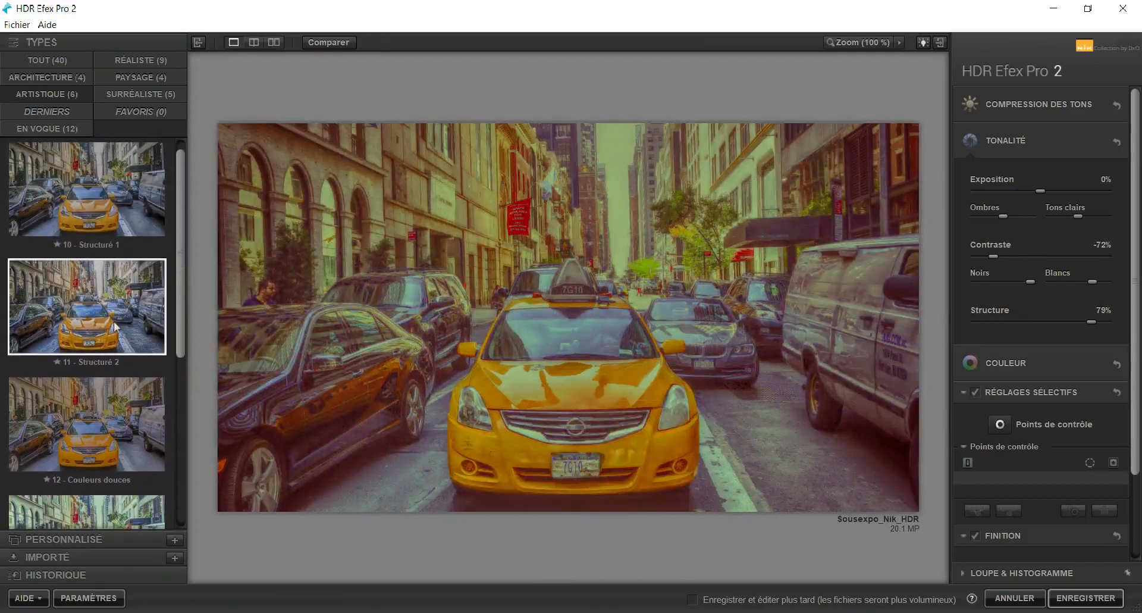
click(115, 325)
click(113, 197)
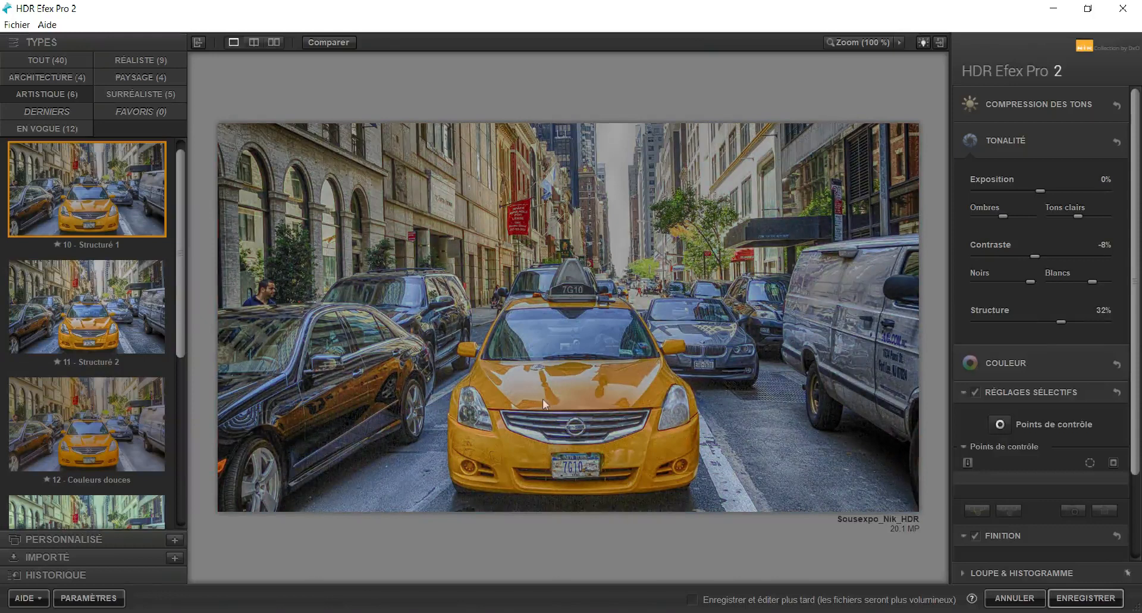
Set Compression des tons to 100% and Intensité de la méthode to 58%.
click(1007, 105)
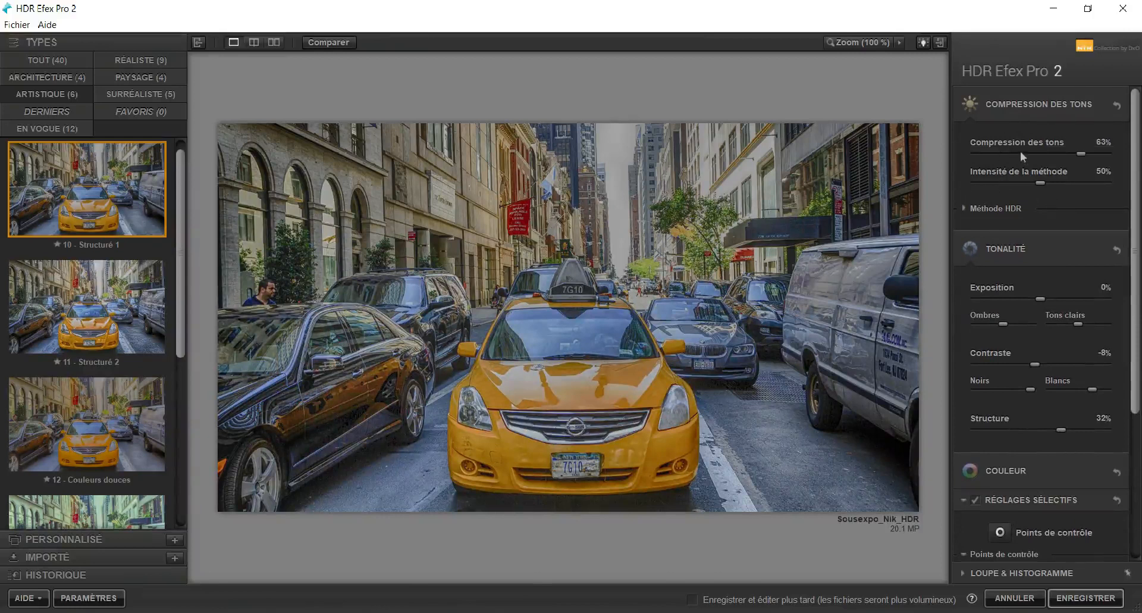
drag(1077, 152, 1112, 163)
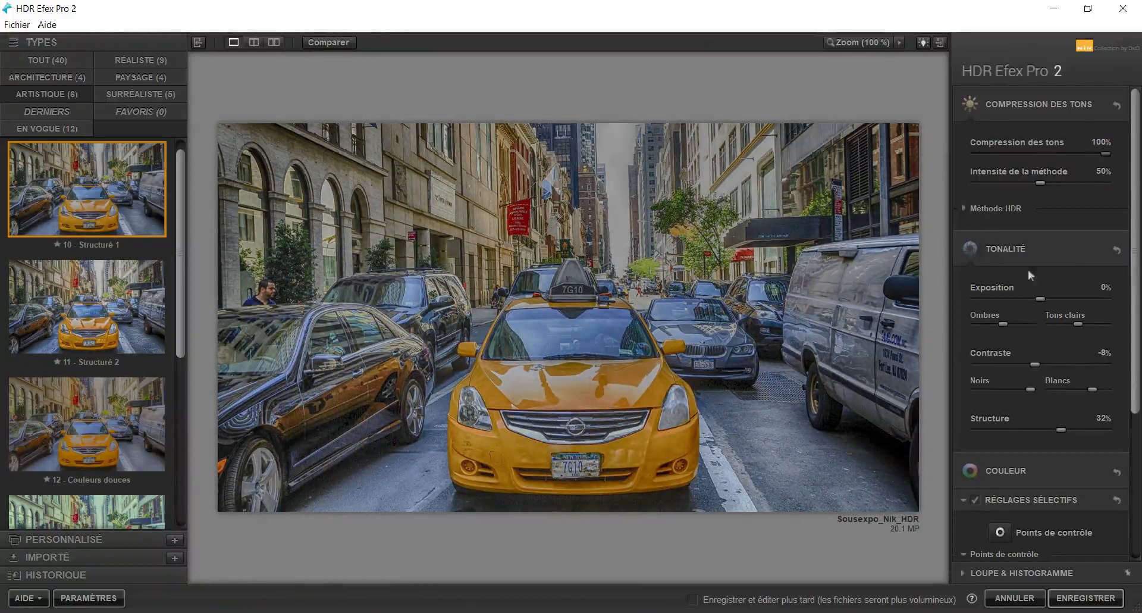
mouse_move(1068, 182)
mouse_down()
mouse_move(1027, 182)
mouse_move(1090, 188)
mouse_move(1050, 183)
mouse_up()
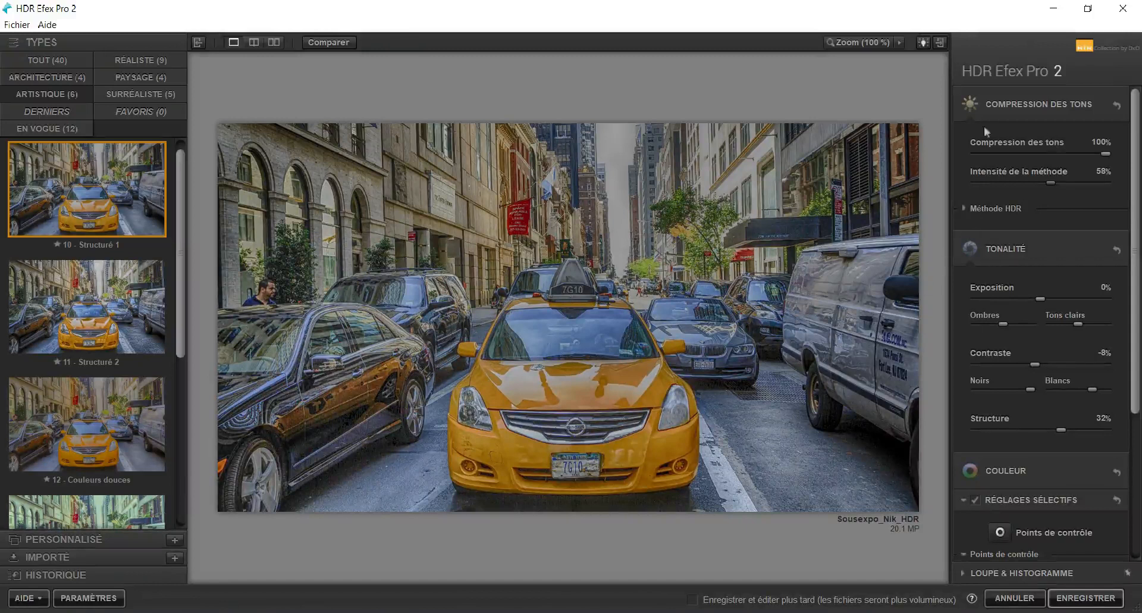
Try the Grunge level for Détail and the Granuleux level for Dramatique in the Méthode HDR settings.
click(966, 207)
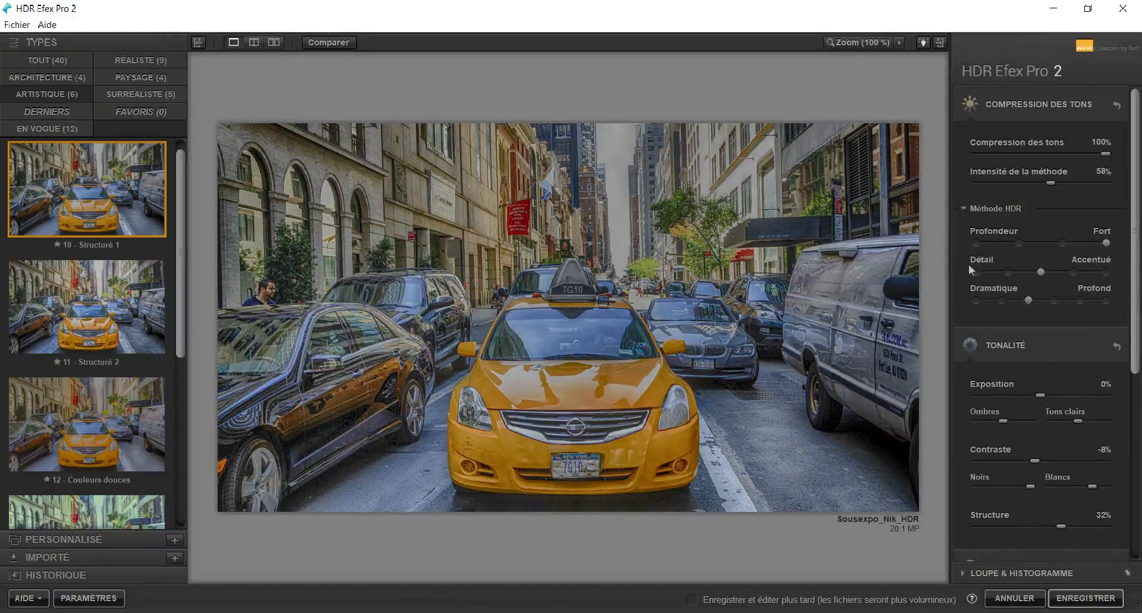
click(1103, 271)
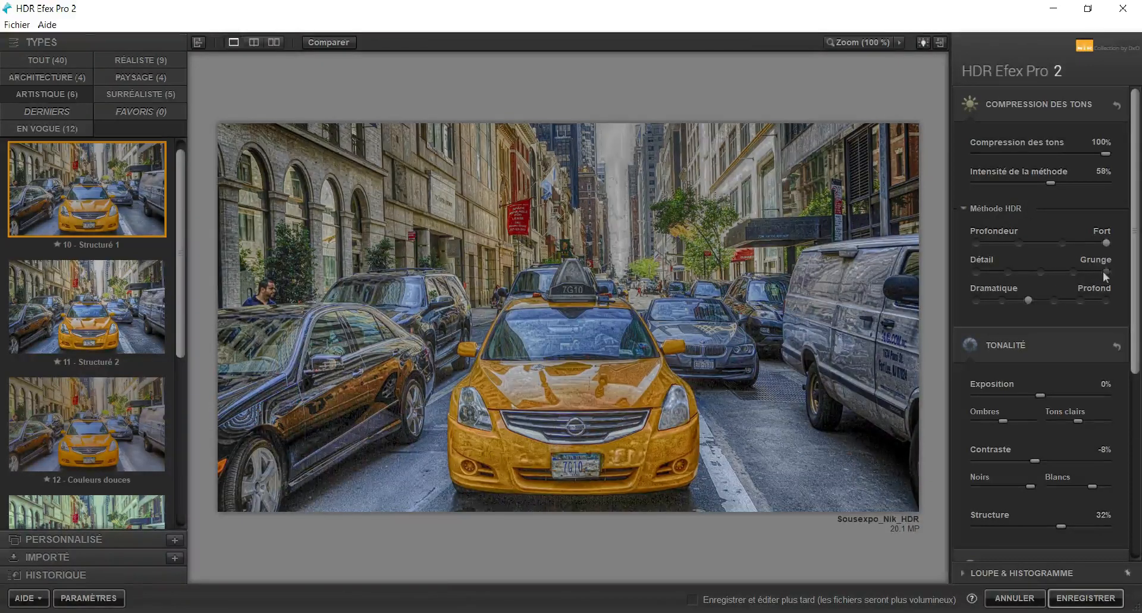
click(1105, 300)
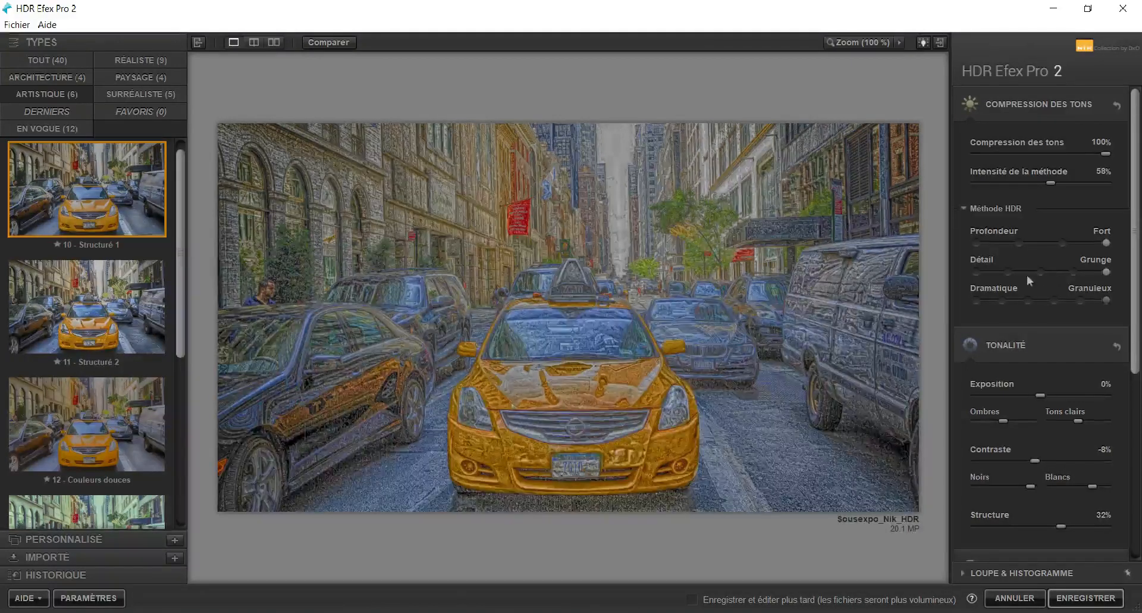
Set Détail to Détaillé, Dramatique to Naturel and Profondeur to Délicat, with Intensité de la méthode at 100%.
click(1005, 273)
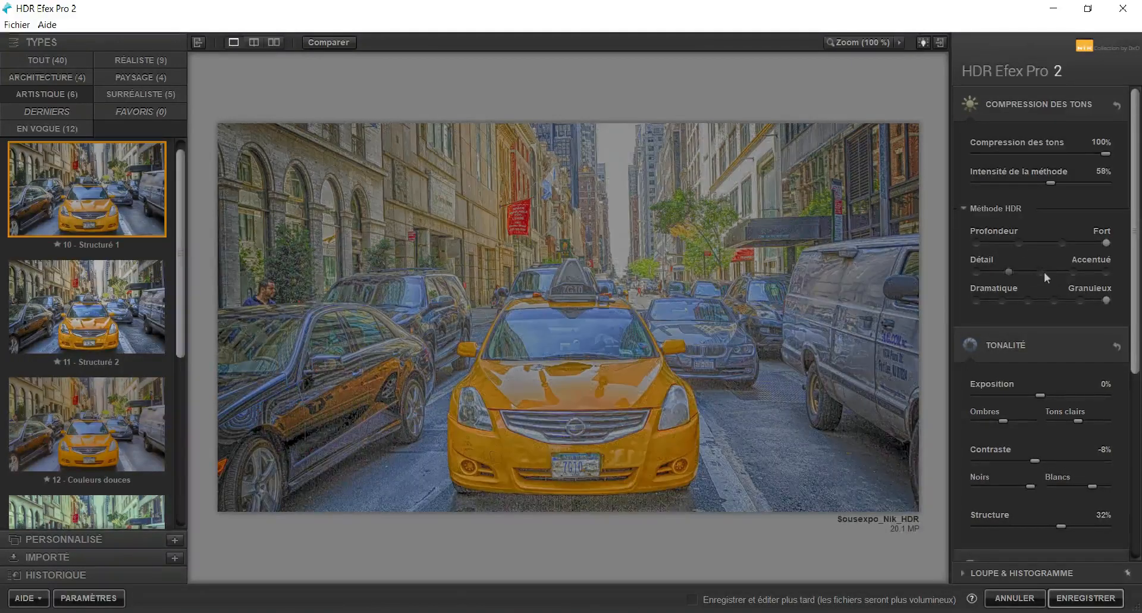
click(1073, 273)
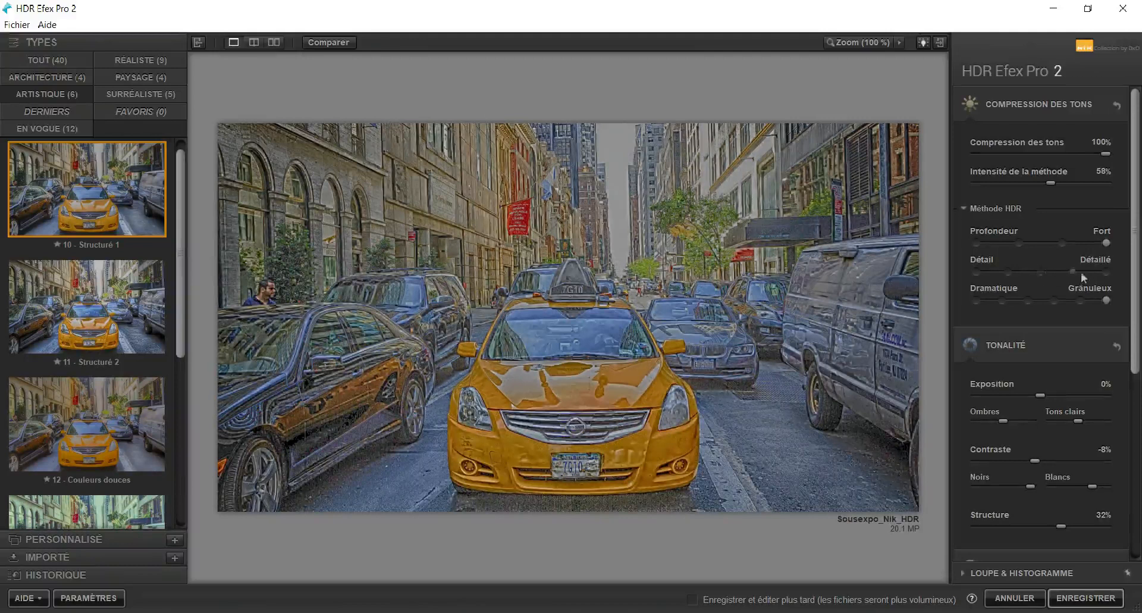
click(1005, 301)
click(1009, 242)
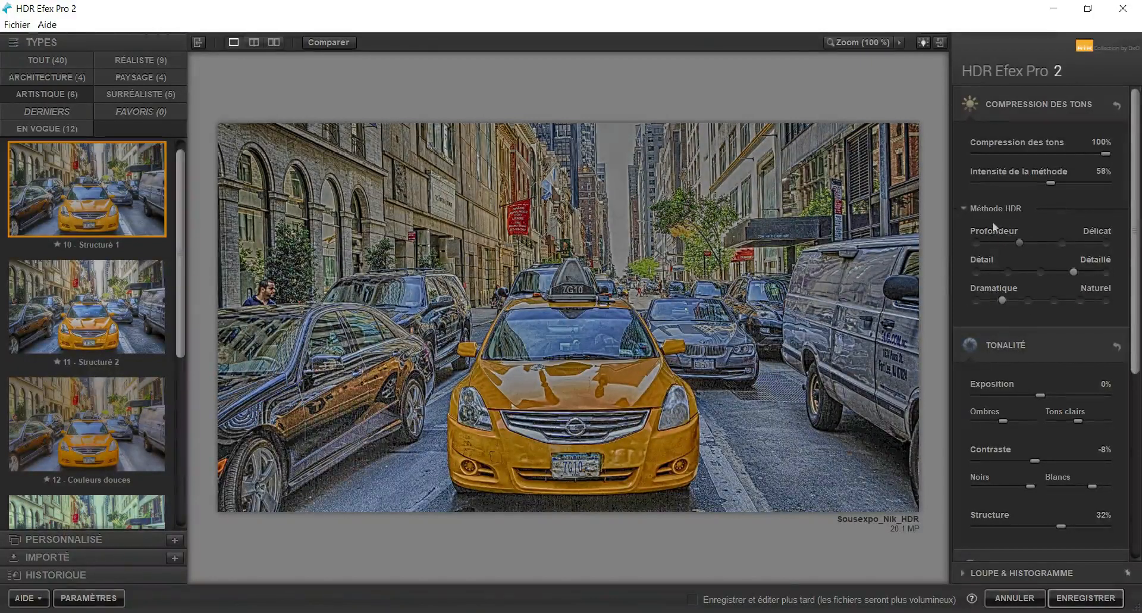
drag(1050, 181, 1115, 179)
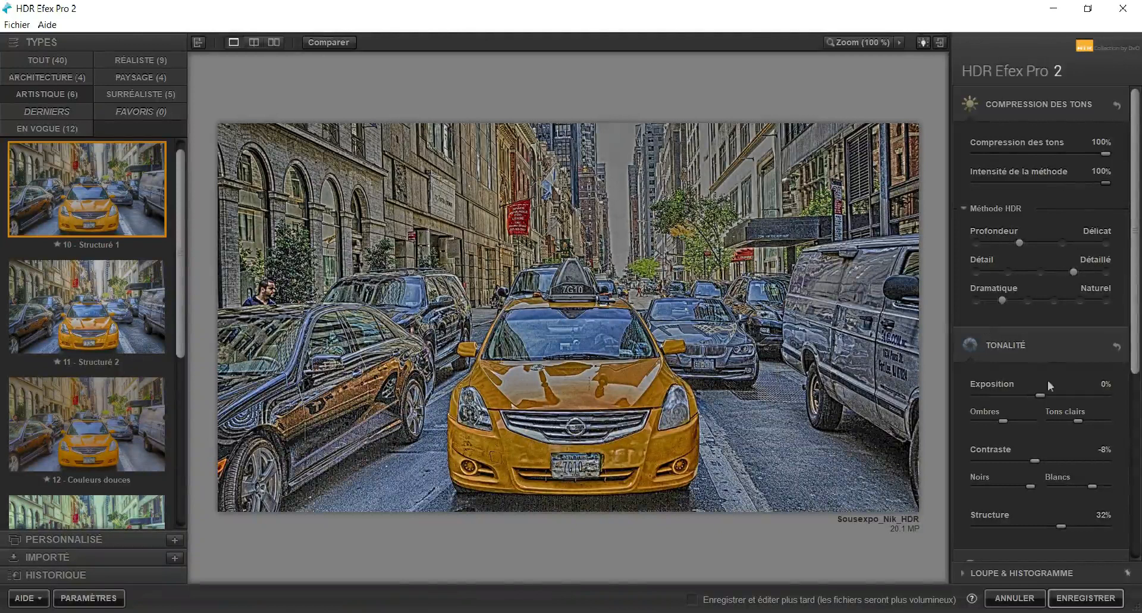
Collapse the Compression des tons, Tonalité, Finition and Réglages sélectifs sections, leaving Couleur collapsed too.
scroll(1050, 383, down, 3)
scroll(1050, 383, down, 5)
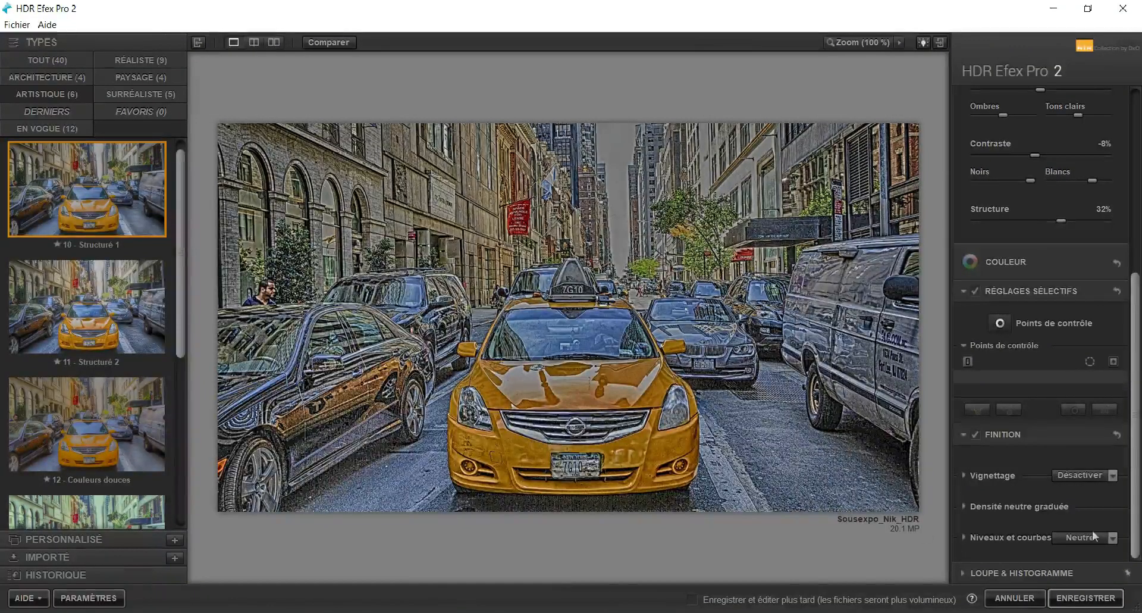
scroll(1019, 141, up, 5)
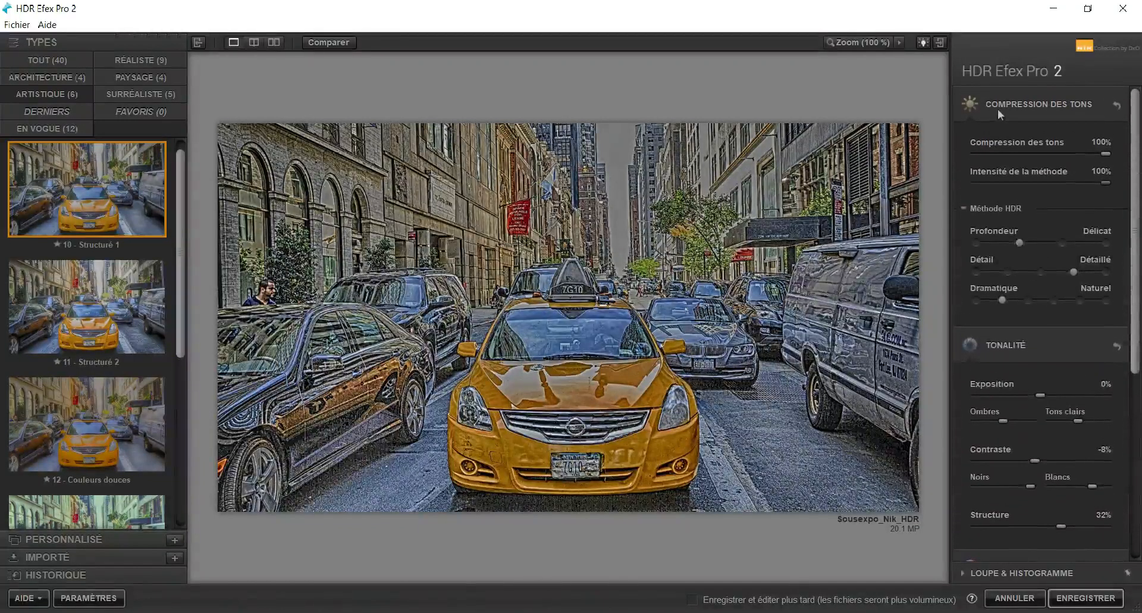
click(997, 109)
click(1006, 139)
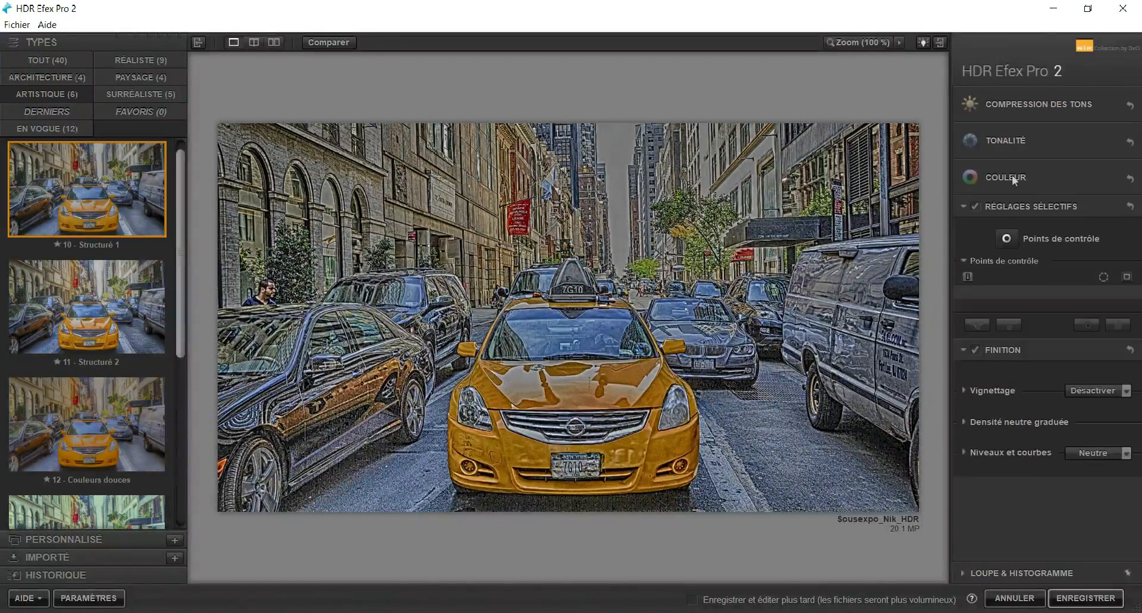
click(1012, 175)
click(1012, 176)
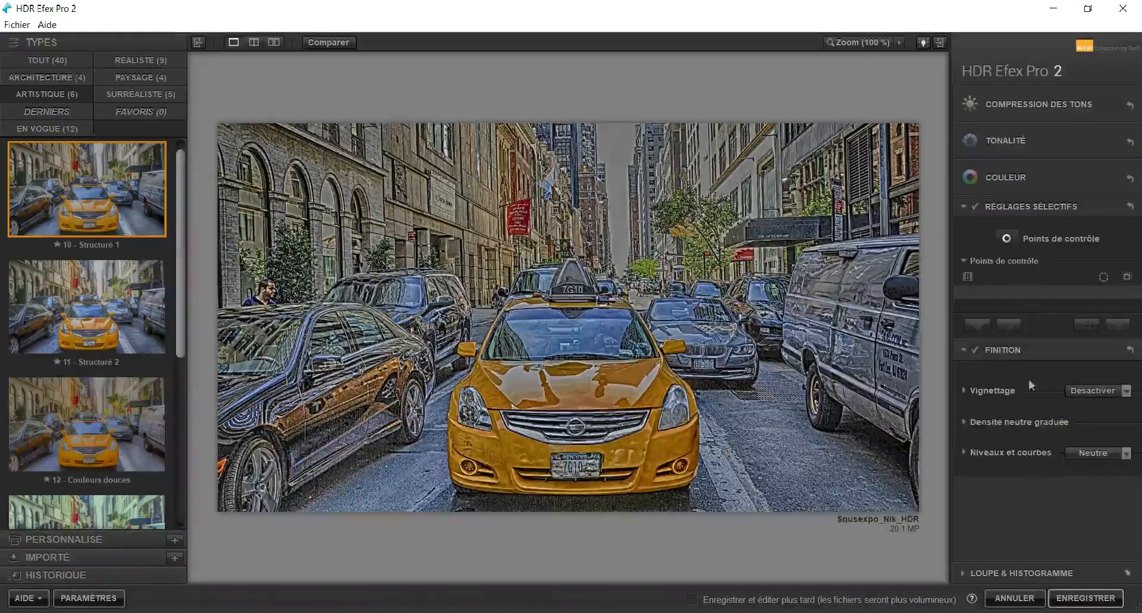
click(1022, 349)
click(1016, 205)
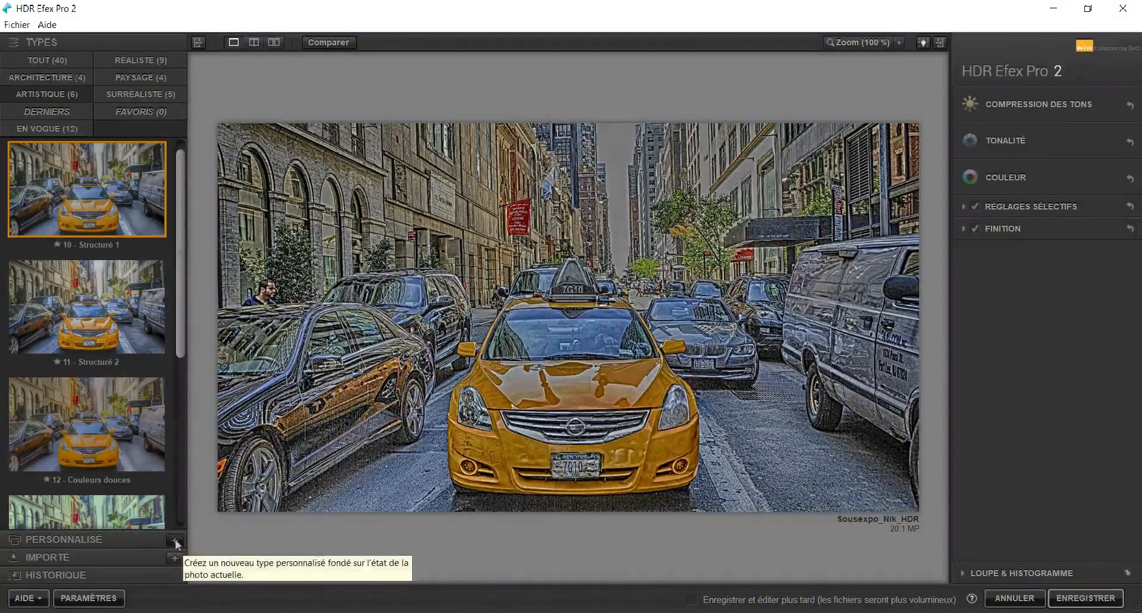
Save the current look as a custom preset named HDR Comic.
click(174, 539)
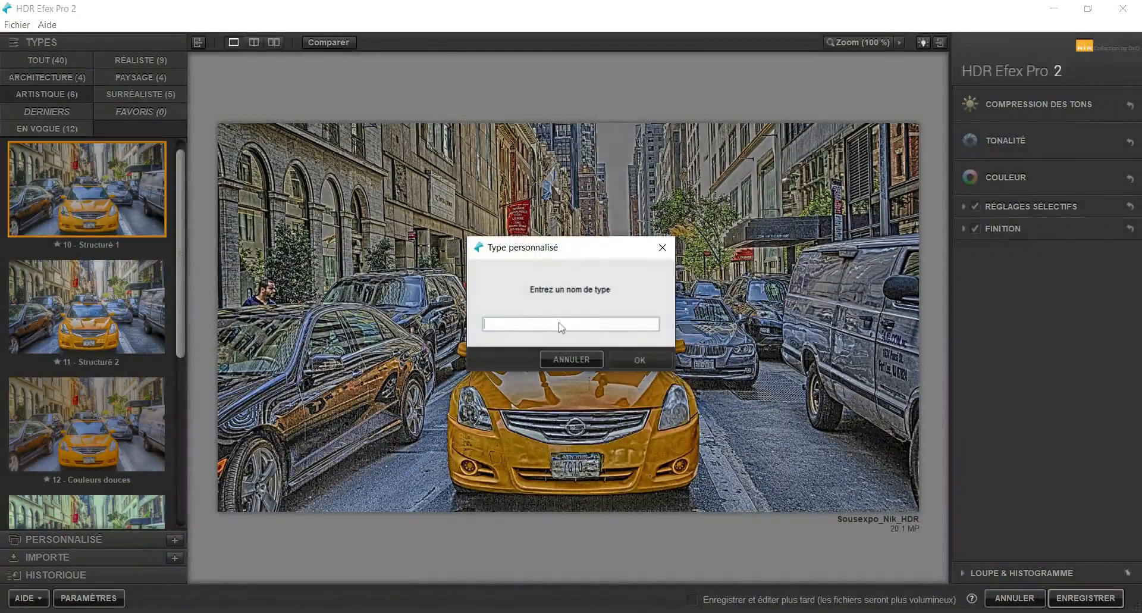
text(H)
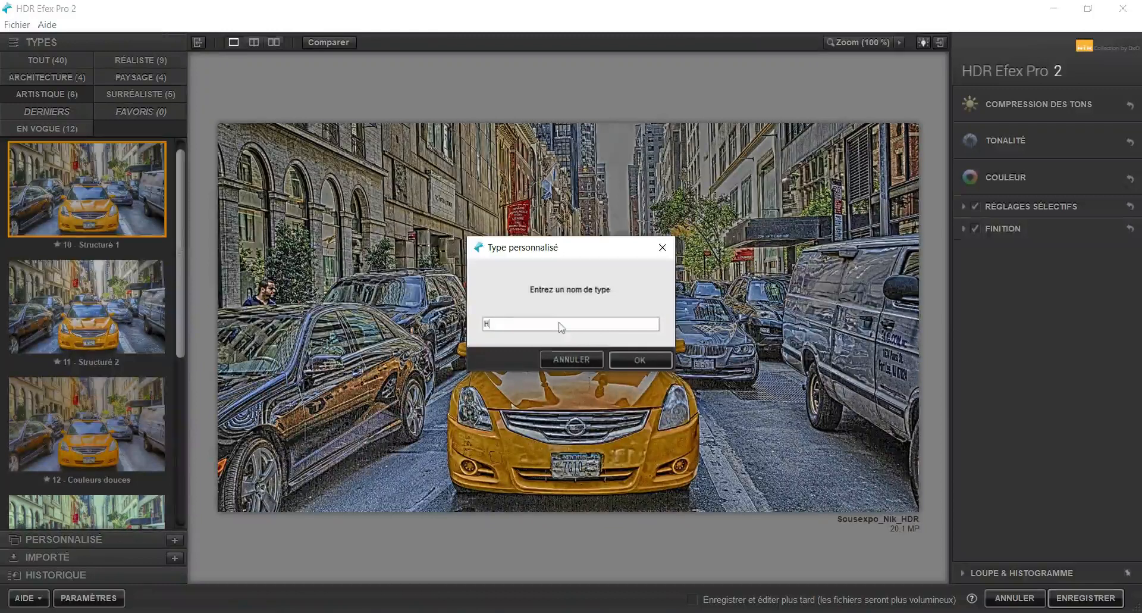
text(DR Comic)
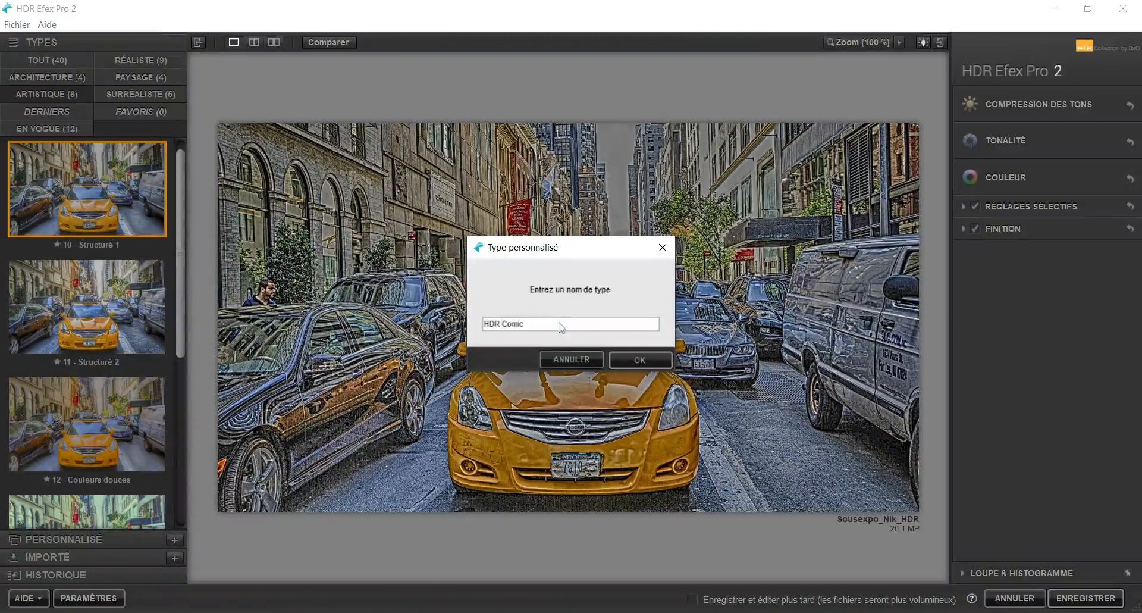
click(640, 359)
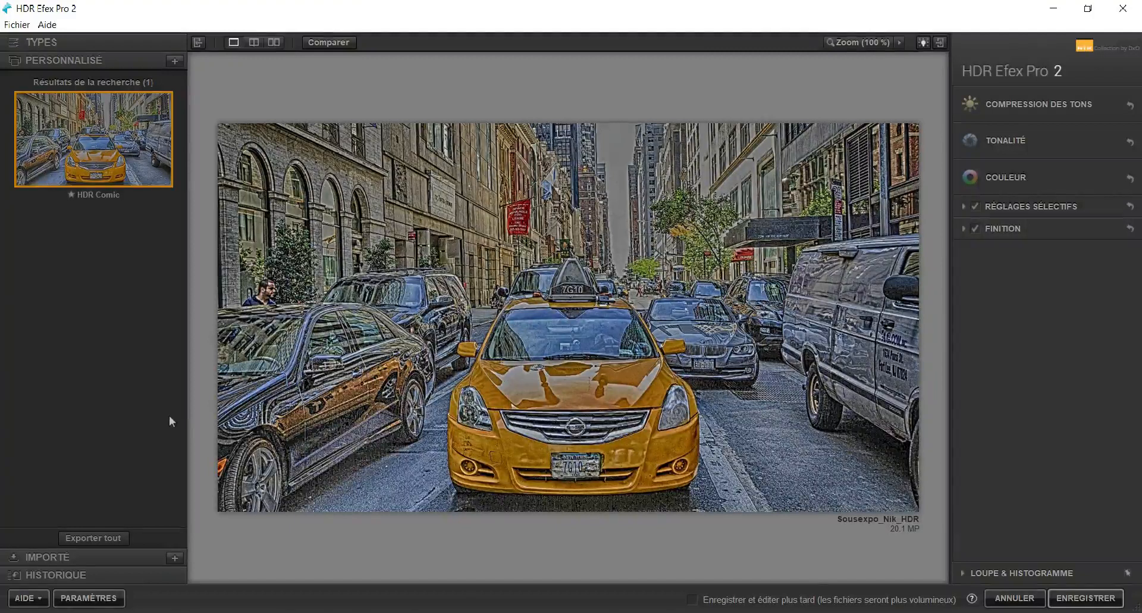
Filter the built-in presets to Paysage and try 28 - Gradué 2 and 27 - Gradué 1.
click(38, 43)
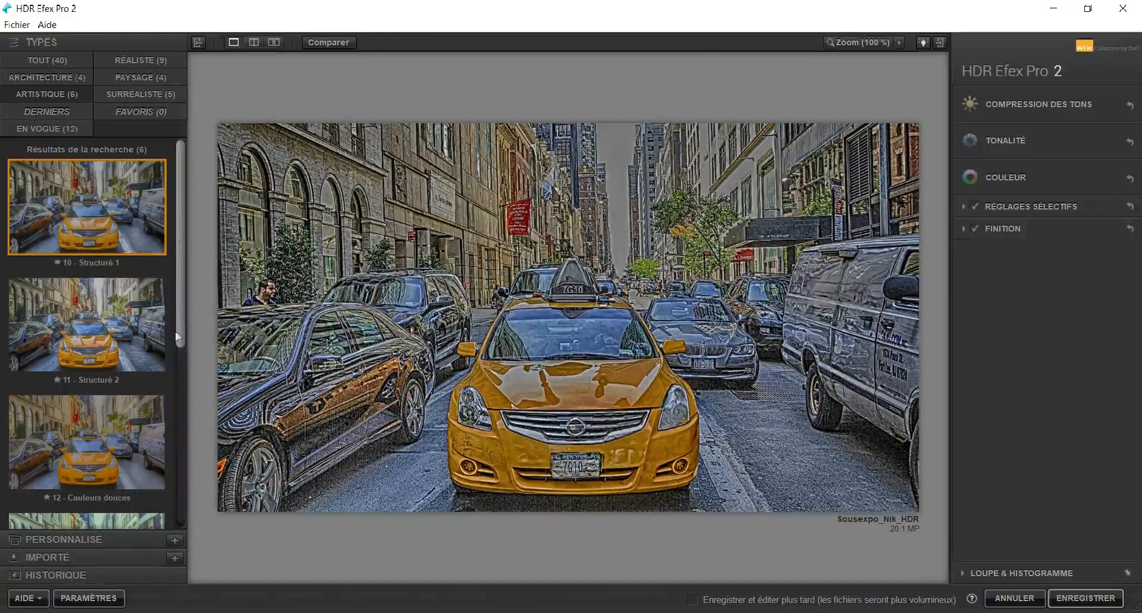
click(128, 76)
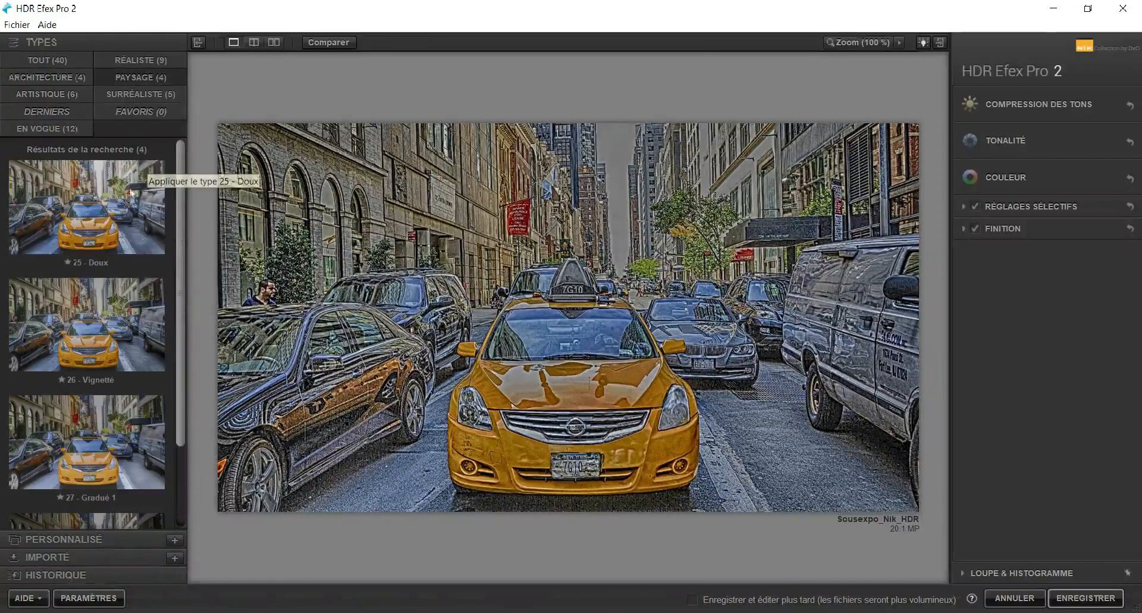
scroll(118, 393, down, 2)
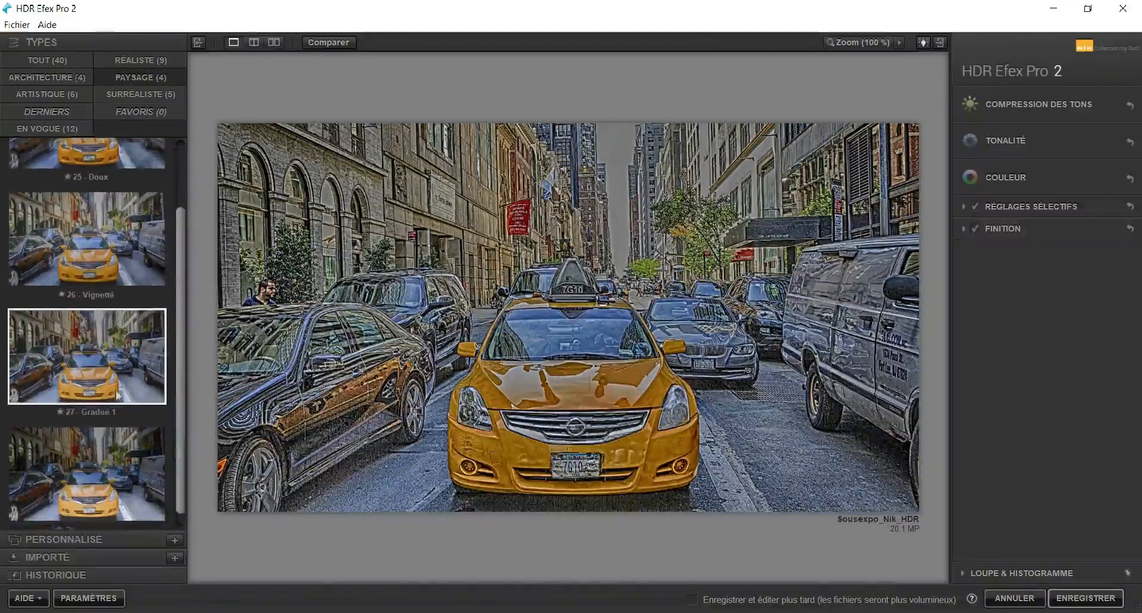
click(95, 451)
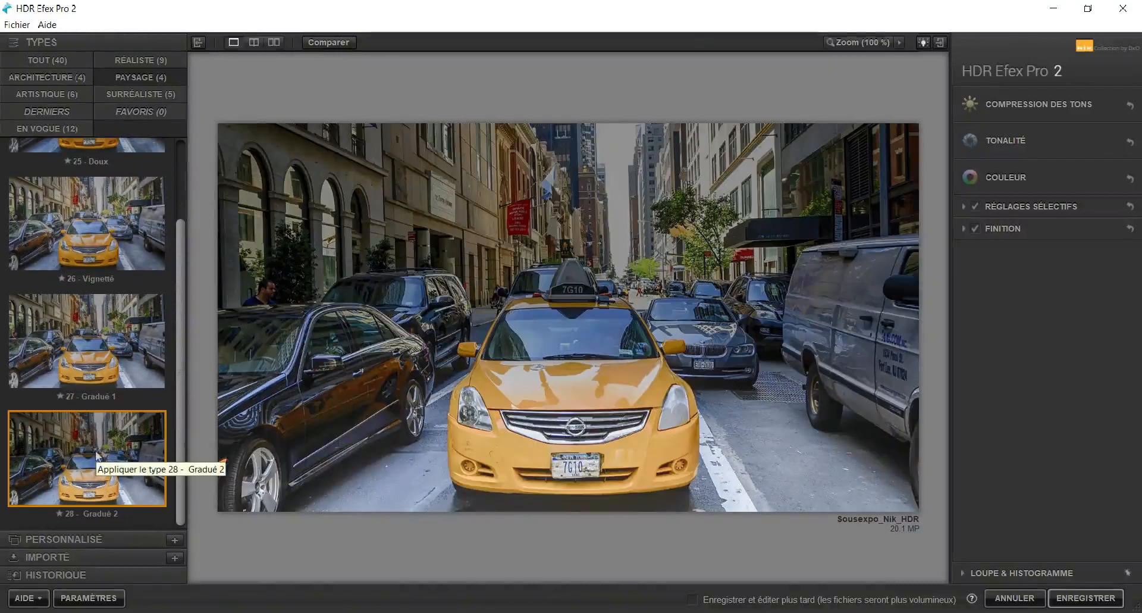
click(88, 344)
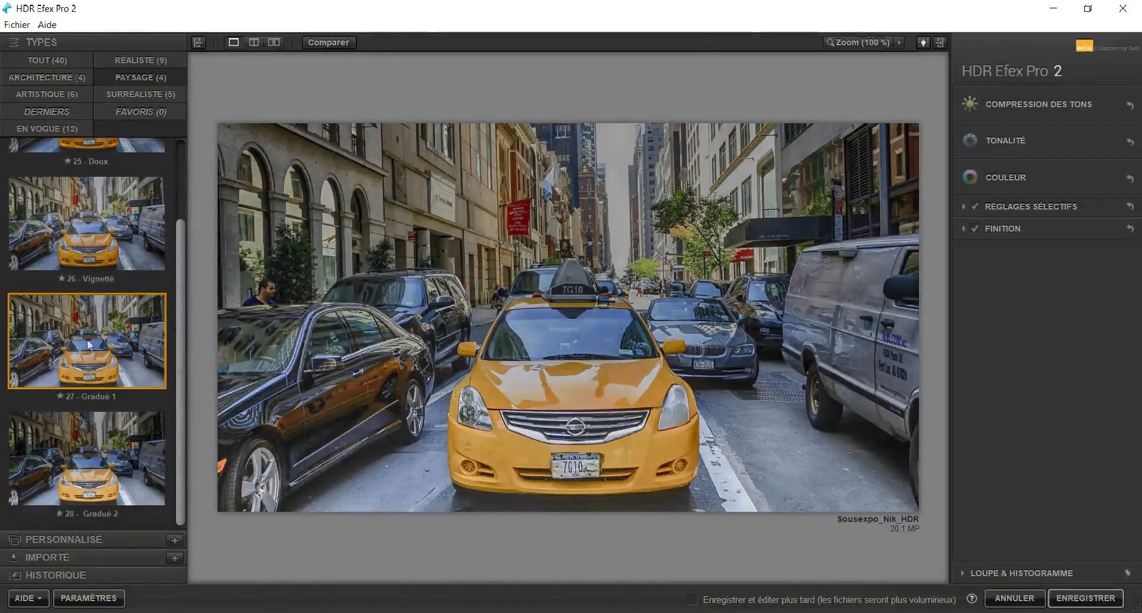
Apply the custom preset HDR Comic to the image again and leave HDR Efex Pro 2 without saving.
click(79, 537)
click(107, 155)
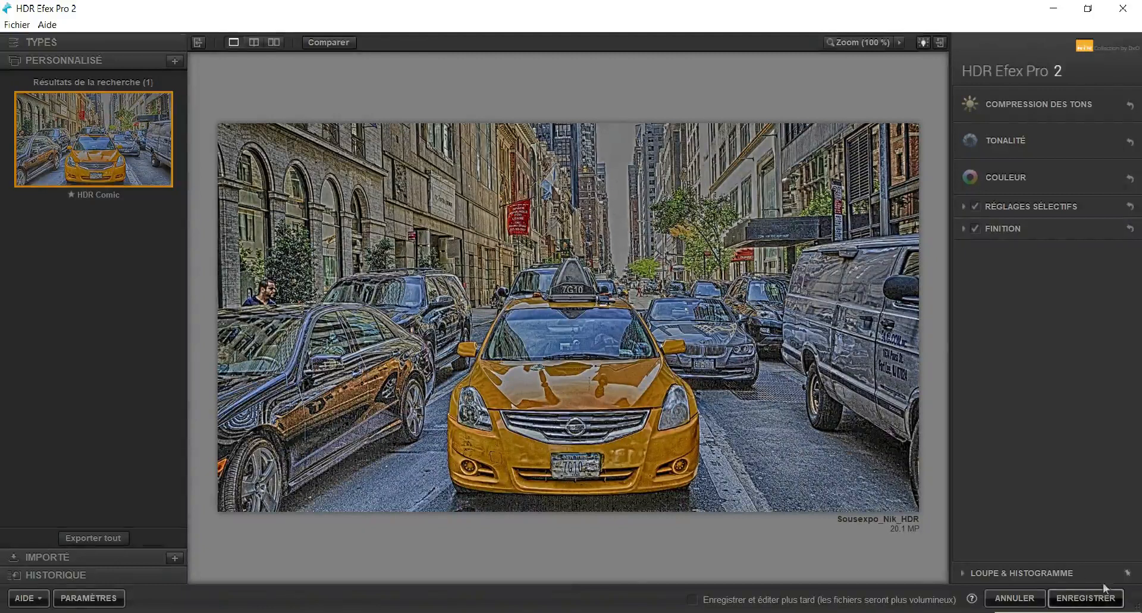
click(1028, 598)
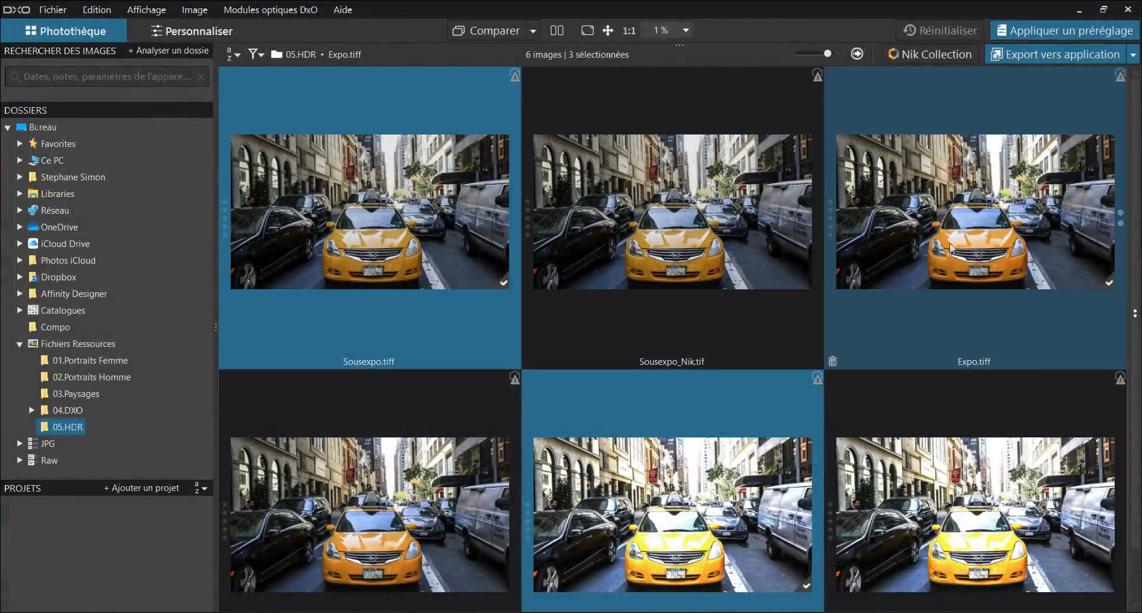
Open Expo.tiff alone in HDR Efex Pro 2 from the Nik Collection, using a unique file name and continuing in trial mode.
click(952, 248)
click(925, 54)
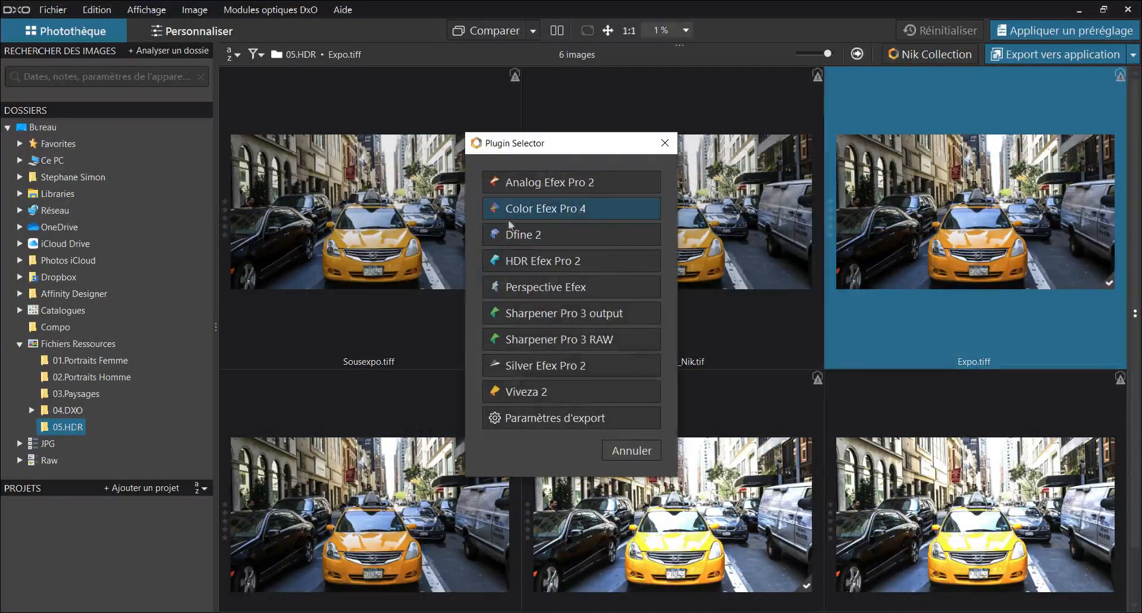
click(551, 267)
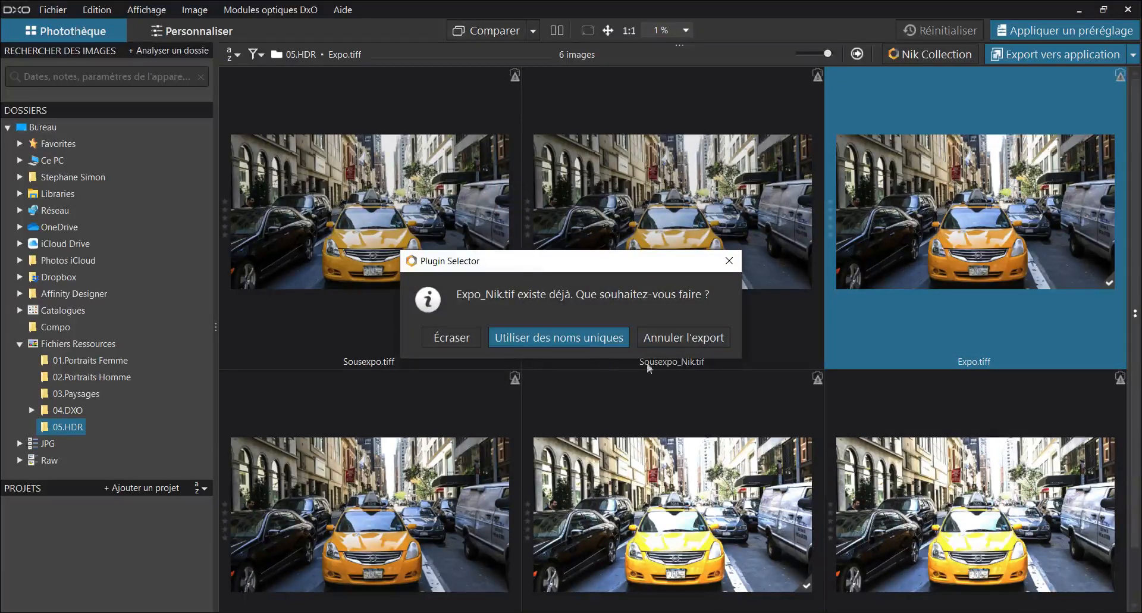
click(583, 338)
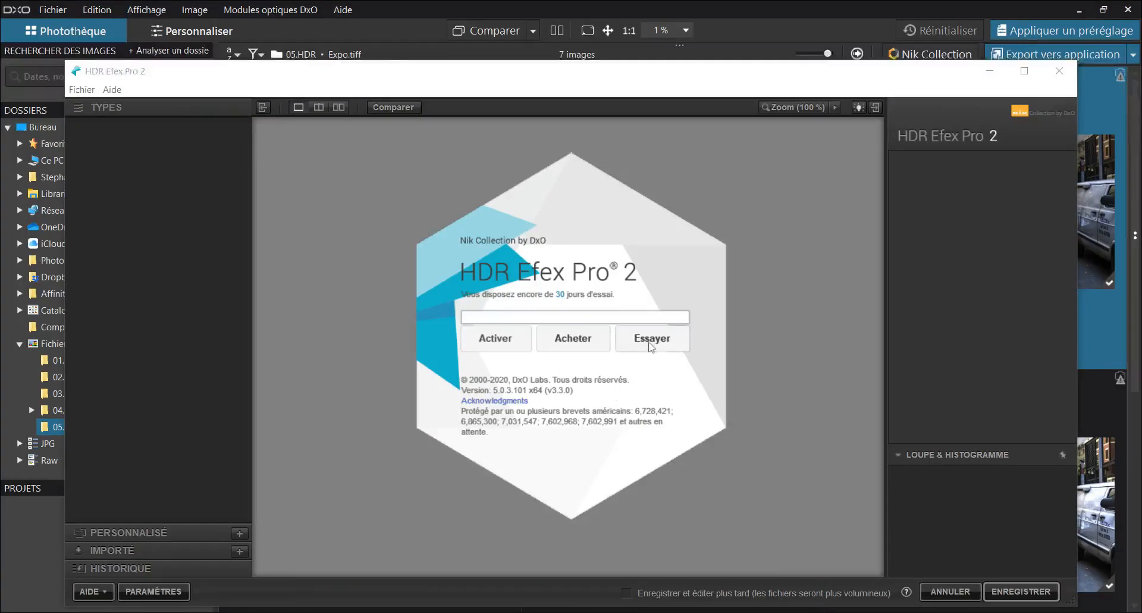
click(651, 337)
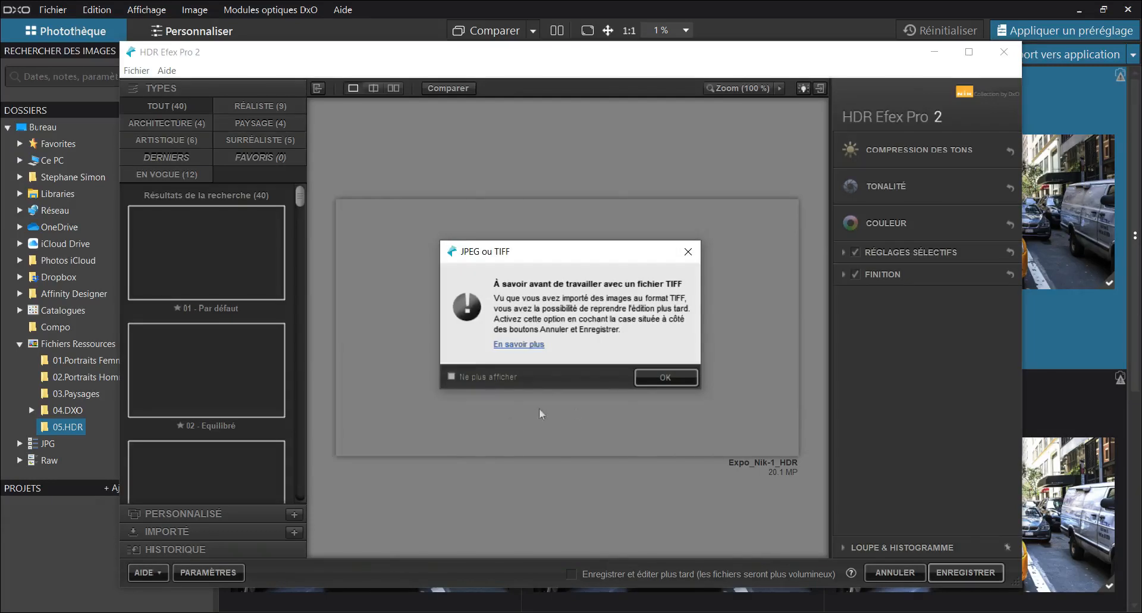
click(665, 377)
Apply the custom preset HDR Comic to the single Expo image and close HDR Efex Pro 2 without saving.
scroll(206, 476, down, 3)
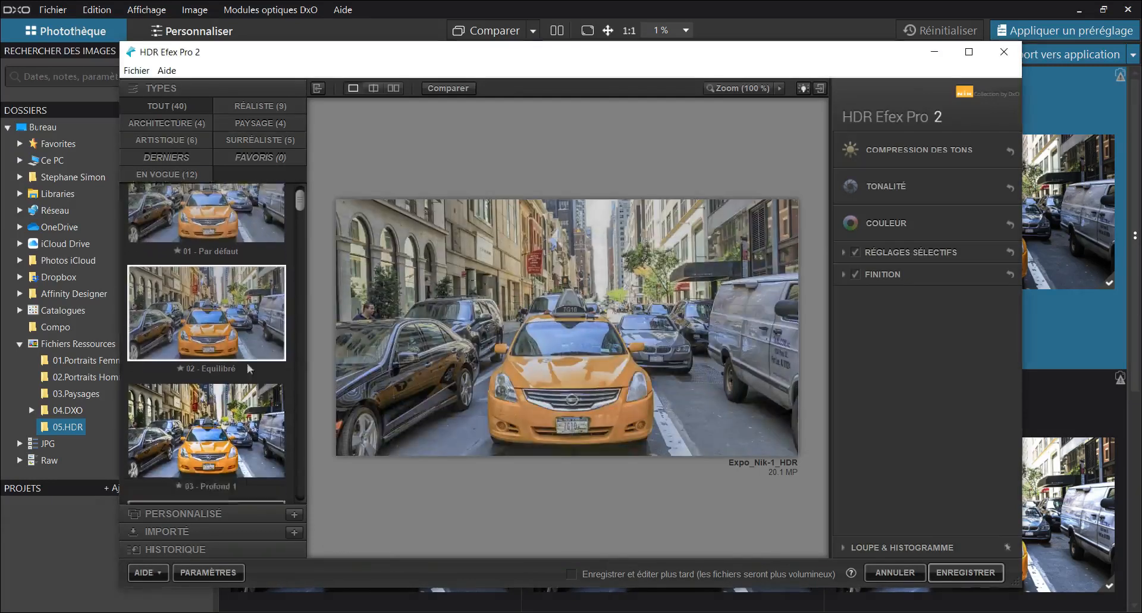
click(183, 514)
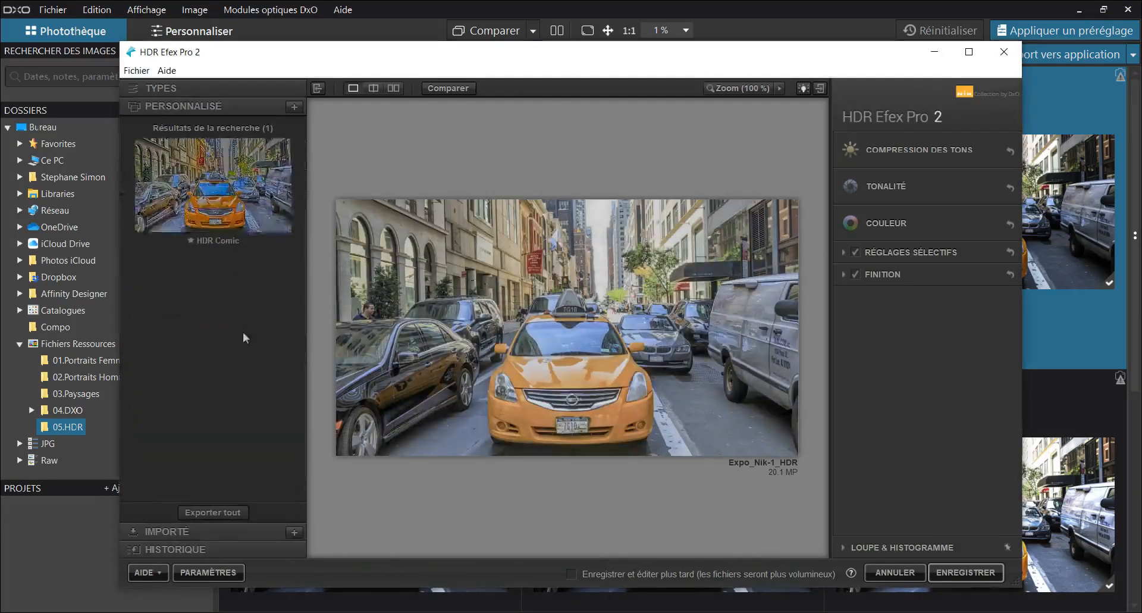
click(229, 204)
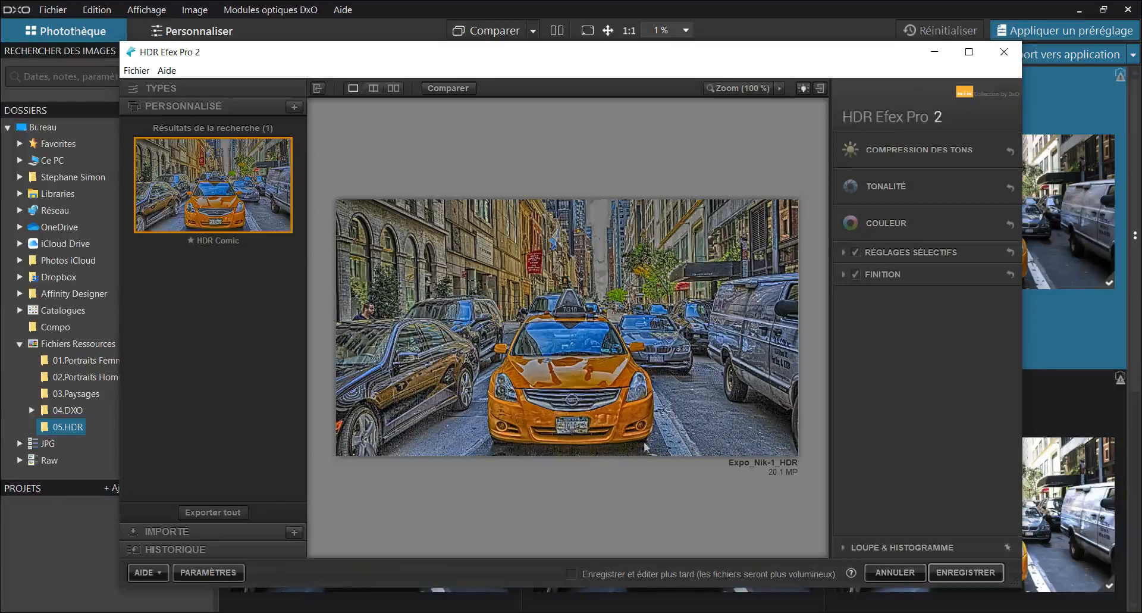
click(889, 572)
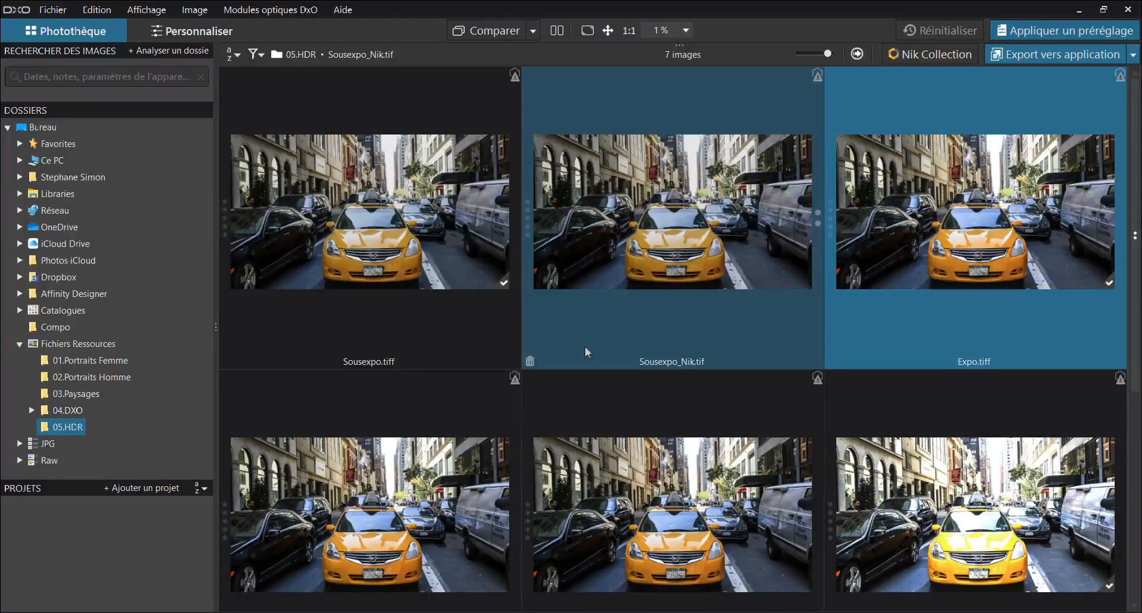
ctrl+click(732, 326)
ctrl+click(856, 586)
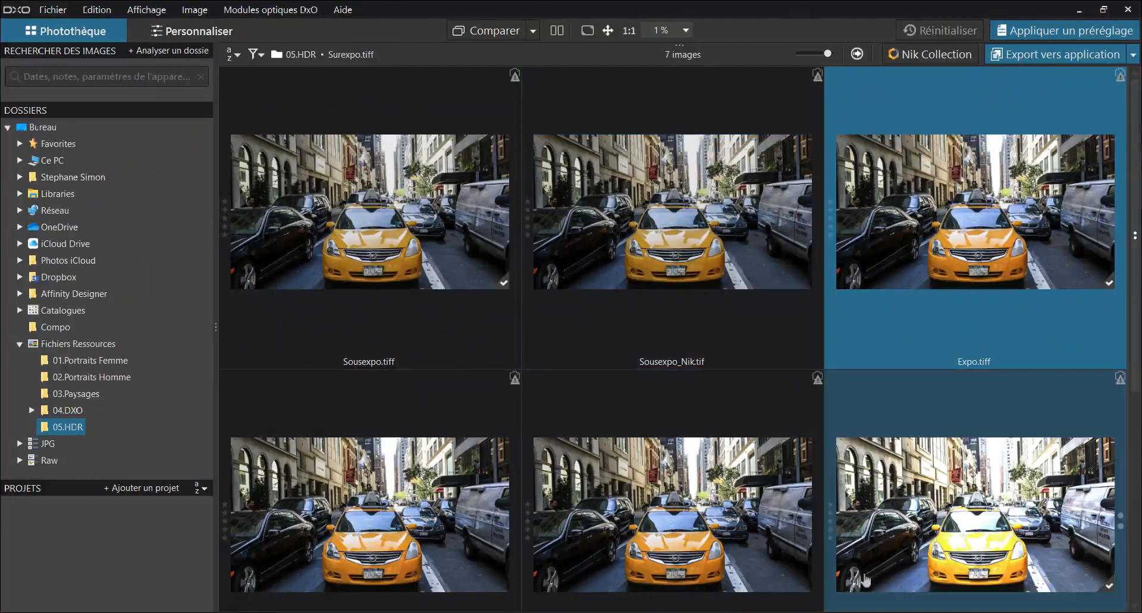